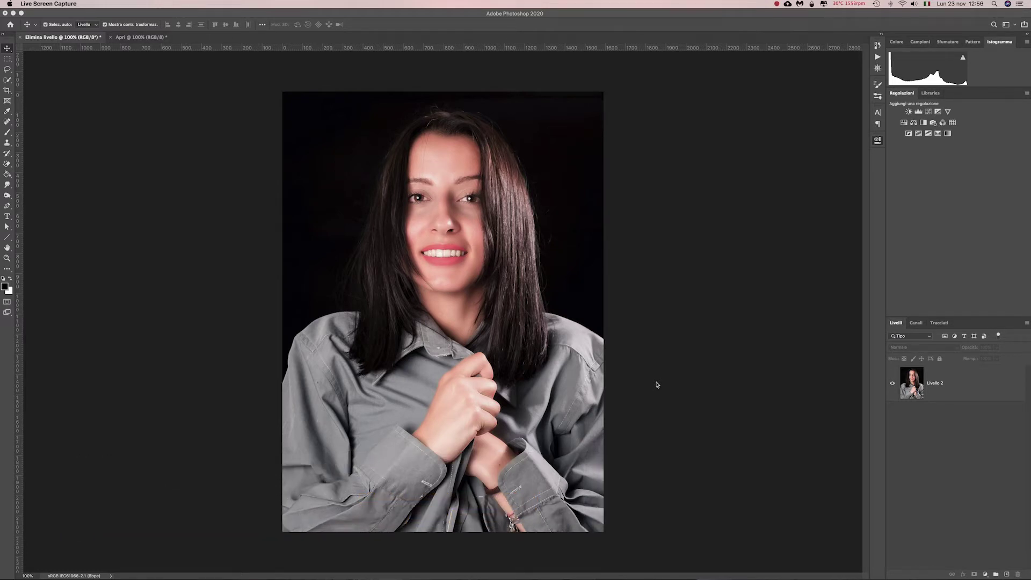
- Switch to the Burn tool and duplicate Livello 2 into Livello 2 copia
{"action": "left_click", "coordinate": [11, 199]}
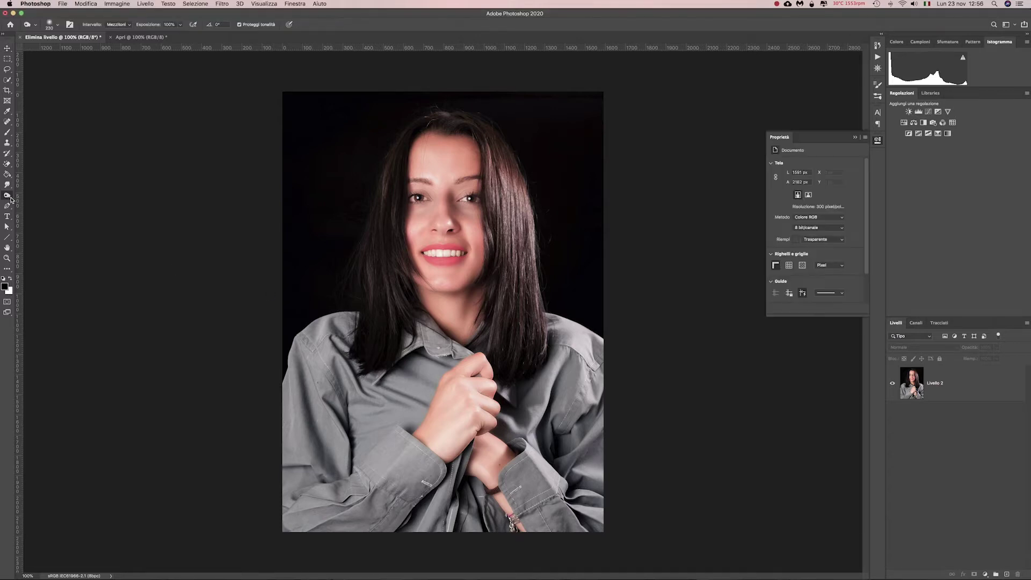
{"action": "right_click", "coordinate": [9, 200]}
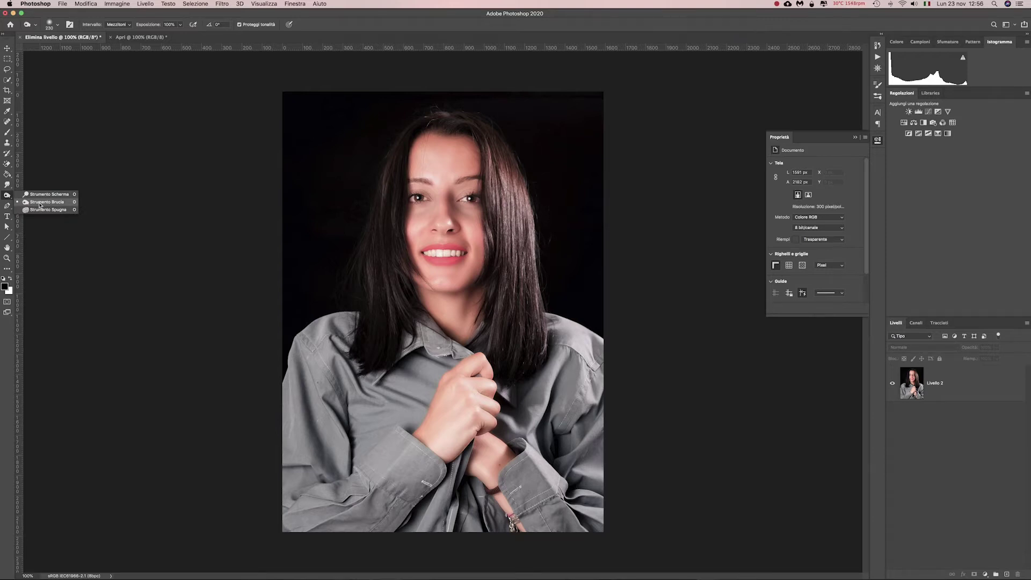
{"action": "left_click", "coordinate": [39, 205]}
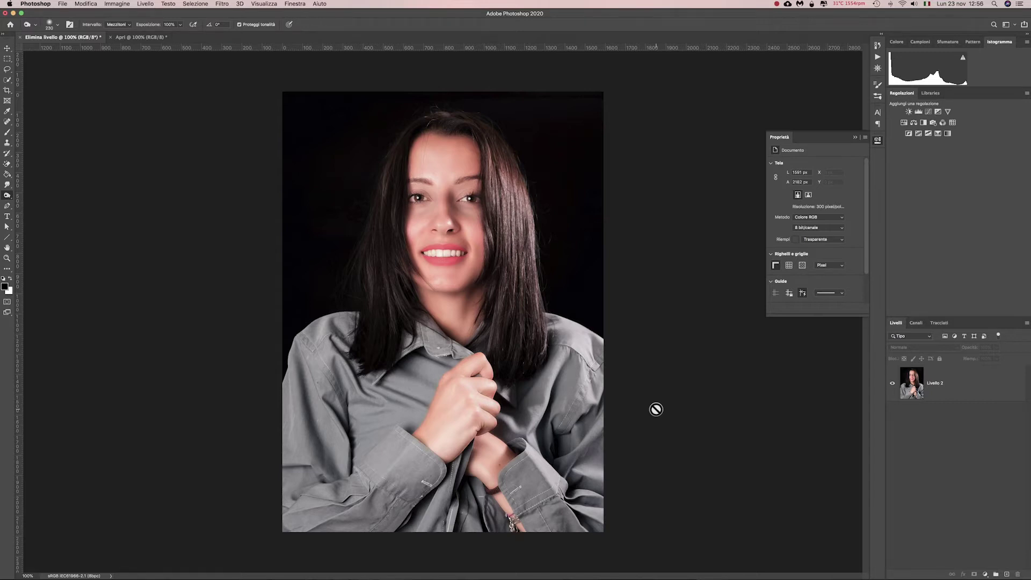
{"action": "left_click", "coordinate": [979, 394]}
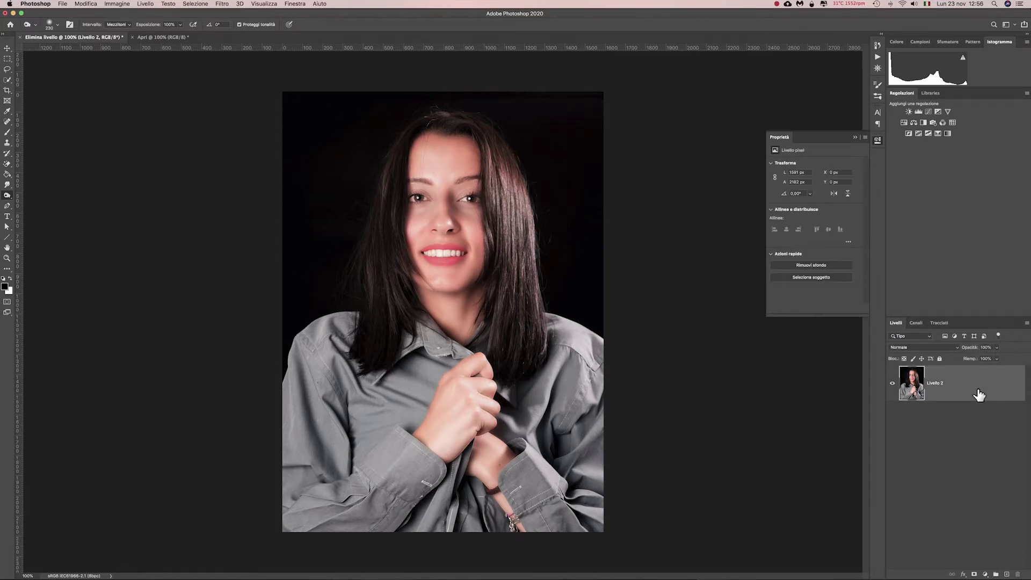
{"action": "key", "text": "super+j"}
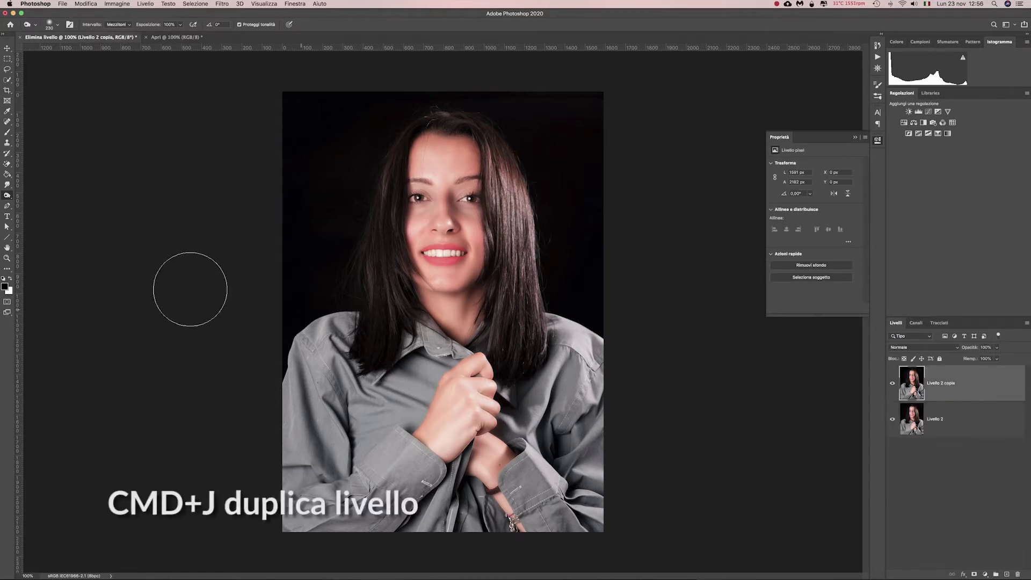
{"action": "right_click", "coordinate": [8, 200]}
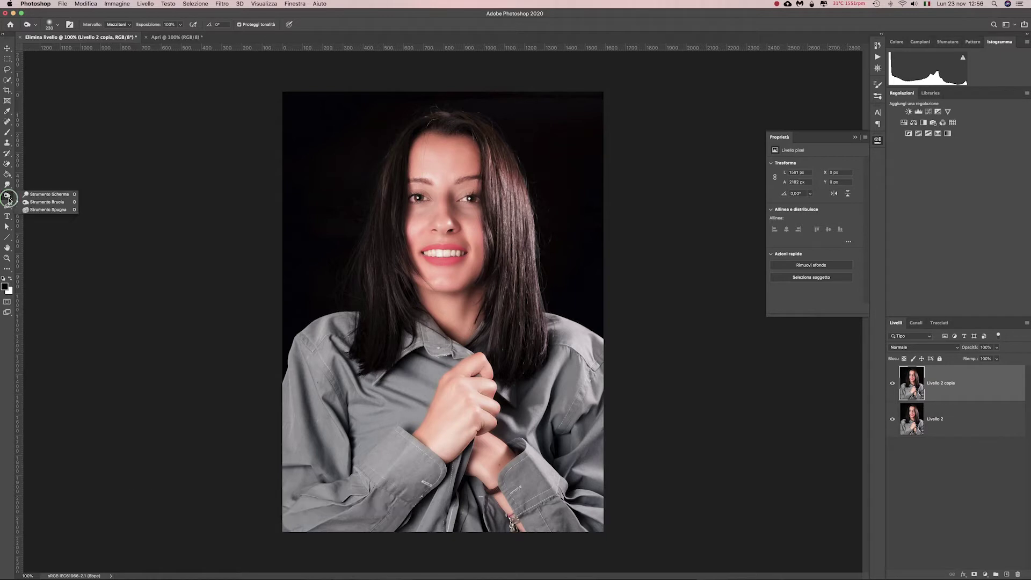
{"action": "left_click", "coordinate": [38, 192]}
{"action": "mouse_move", "coordinate": [433, 219]}
{"action": "left_mouse_down"}
{"action": "mouse_move", "coordinate": [445, 182]}
{"action": "mouse_move", "coordinate": [448, 209]}
{"action": "left_mouse_up"}
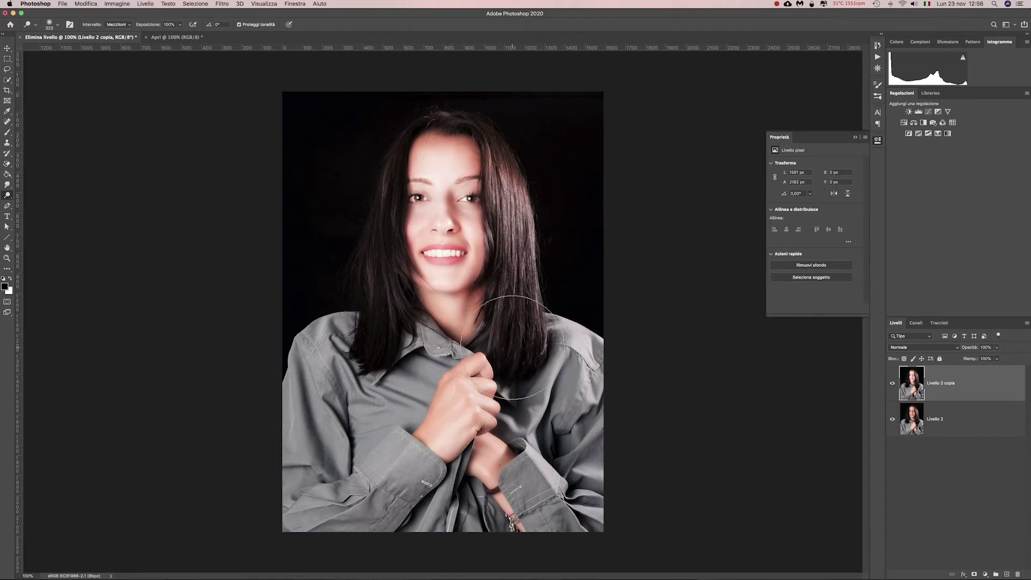
{"action": "left_click", "coordinate": [126, 25]}
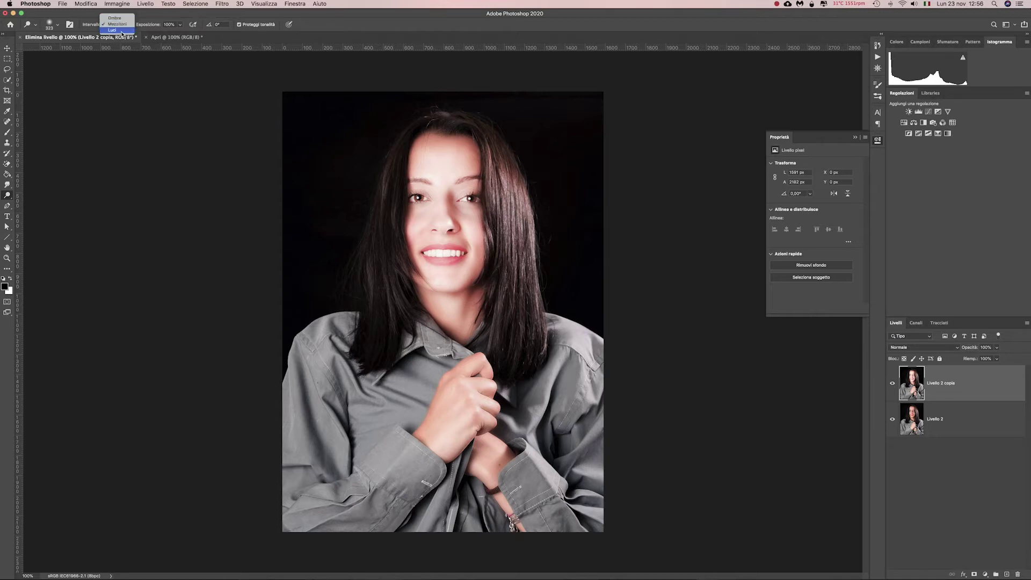
{"action": "left_click", "coordinate": [117, 24]}
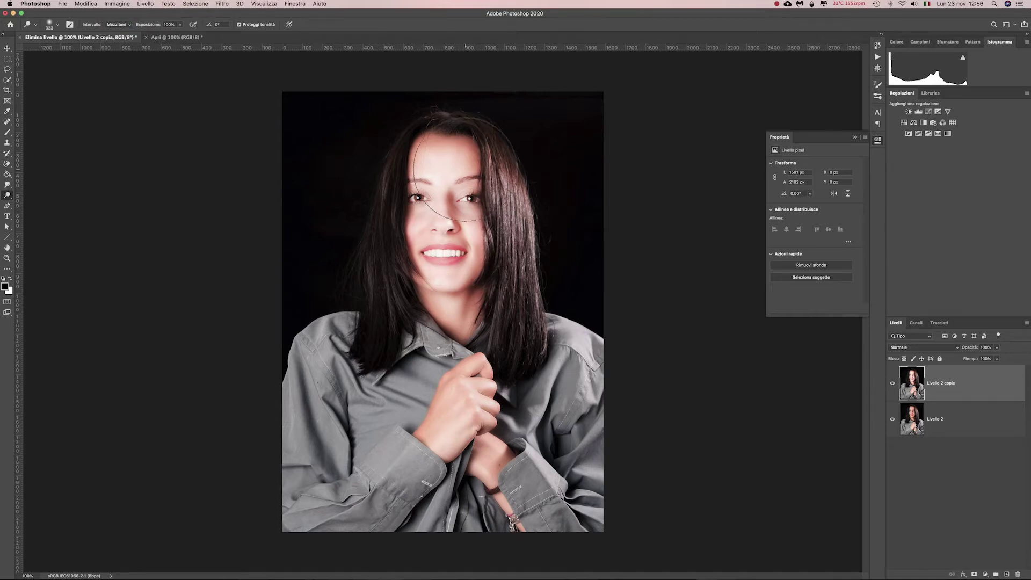
{"action": "key", "text": "super+z"}
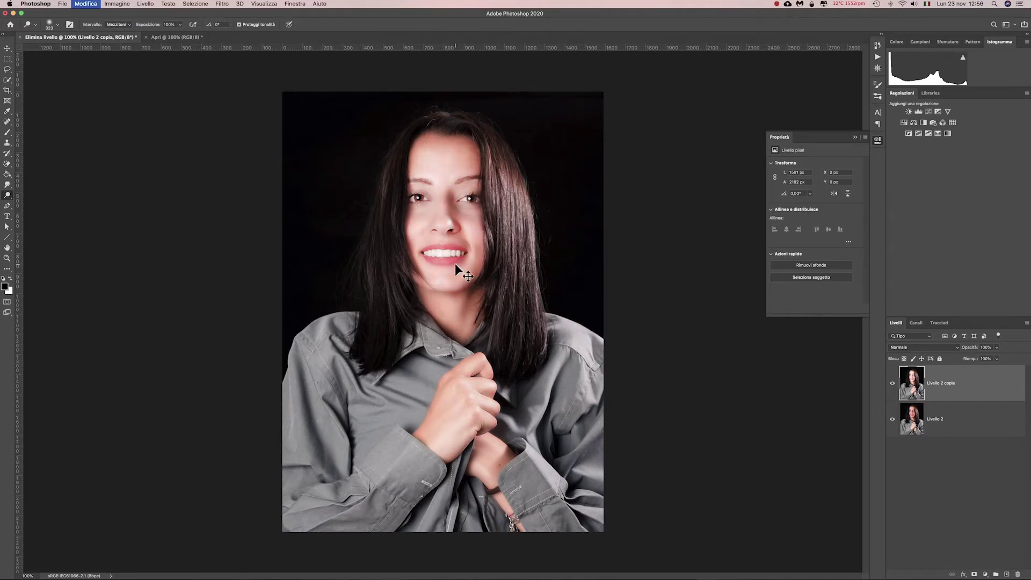
{"action": "right_click", "coordinate": [5, 200]}
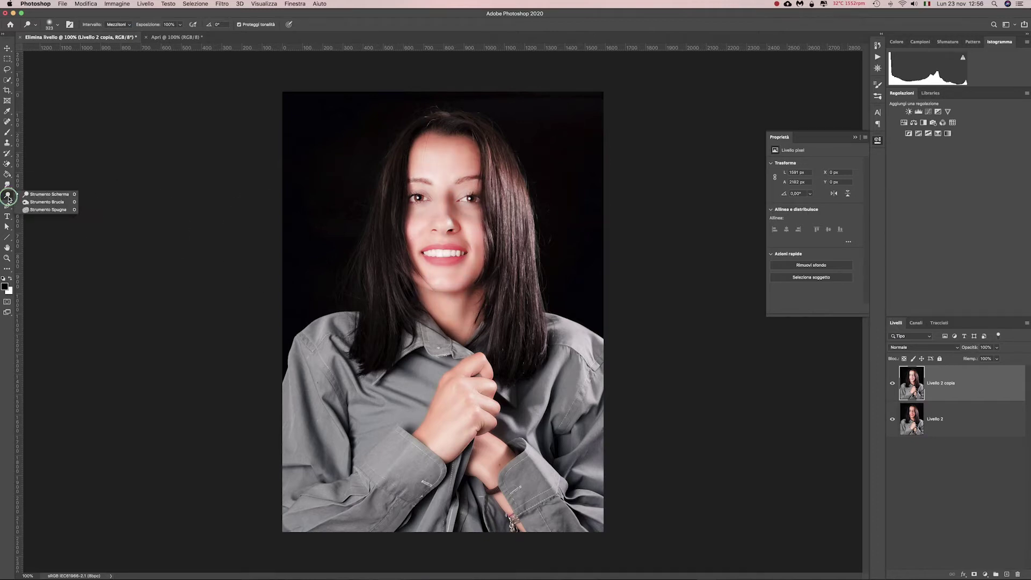
{"action": "left_click", "coordinate": [32, 202]}
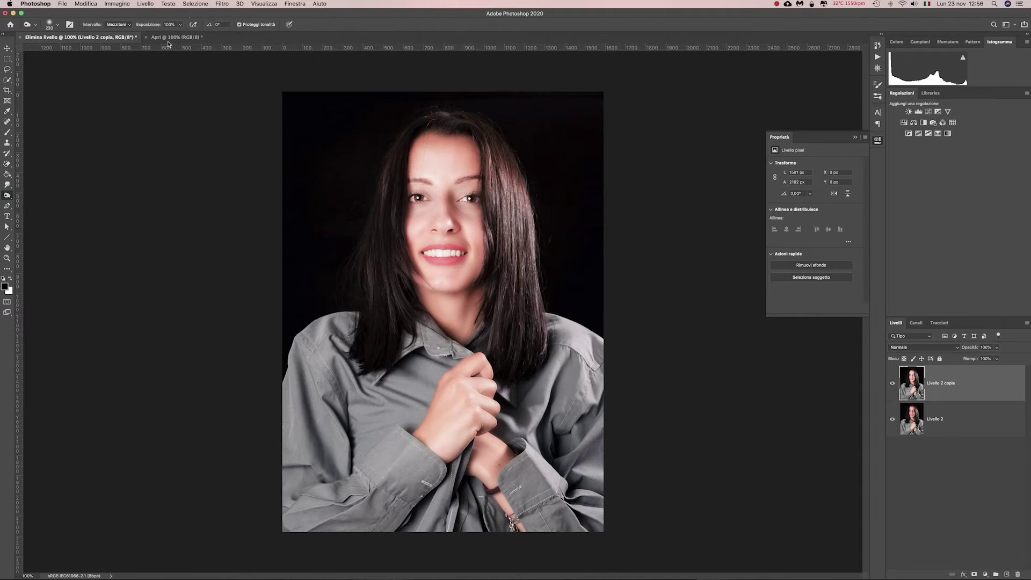
{"action": "left_click", "coordinate": [123, 28]}
{"action": "left_click", "coordinate": [118, 25]}
{"action": "left_click_drag", "start_coordinate": [440, 161], "coordinate": [420, 154]}
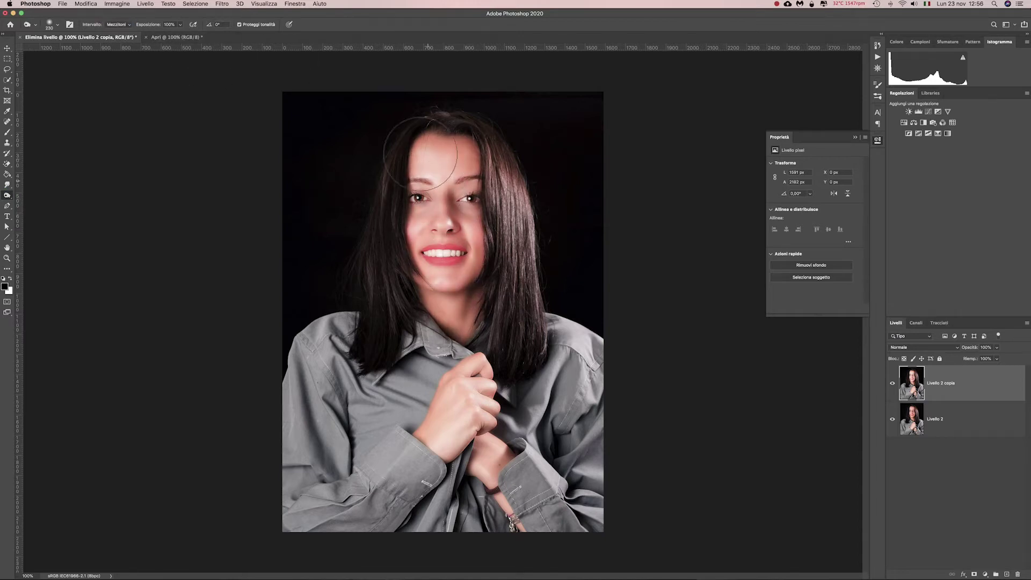
{"action": "key", "text": "ctrl+z"}
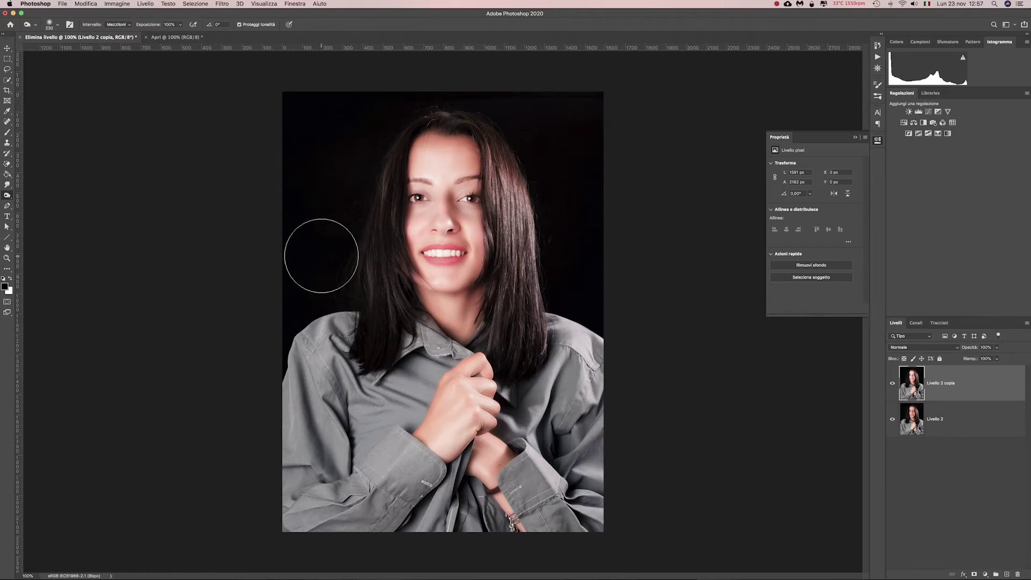
{"action": "left_click", "coordinate": [117, 4]}
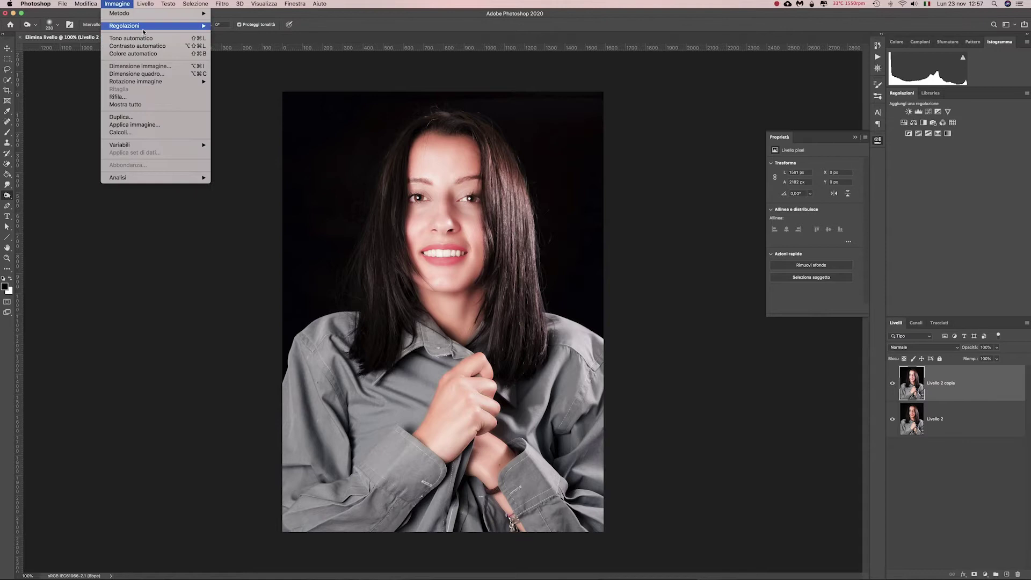
{"action": "mouse_move", "coordinate": [124, 24]}
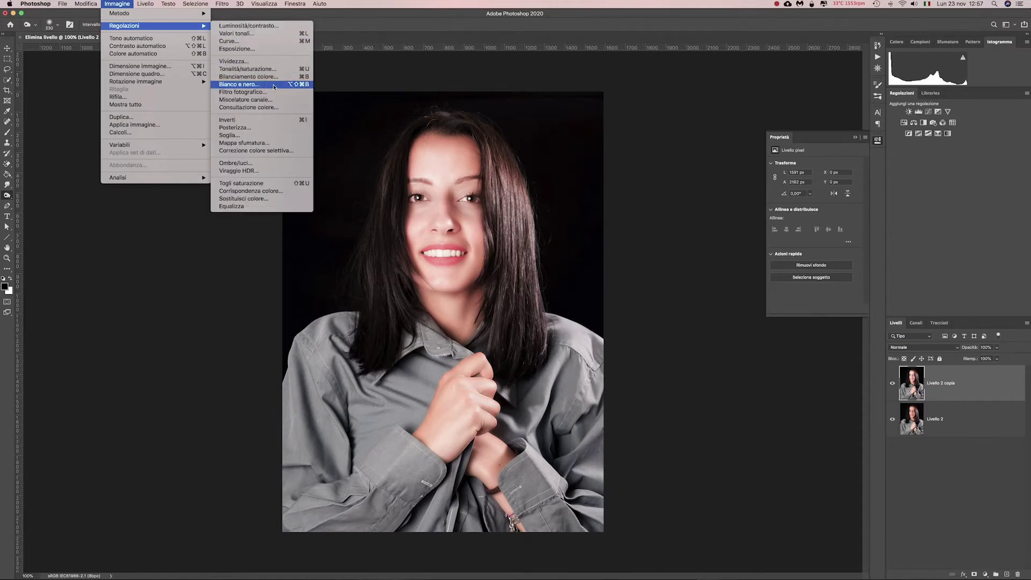
- Convert Livello 2 copia to black and white with Bianco e nero
{"action": "left_click", "coordinate": [274, 86]}
{"action": "left_click", "coordinate": [572, 145]}
{"action": "key", "text": "o"}
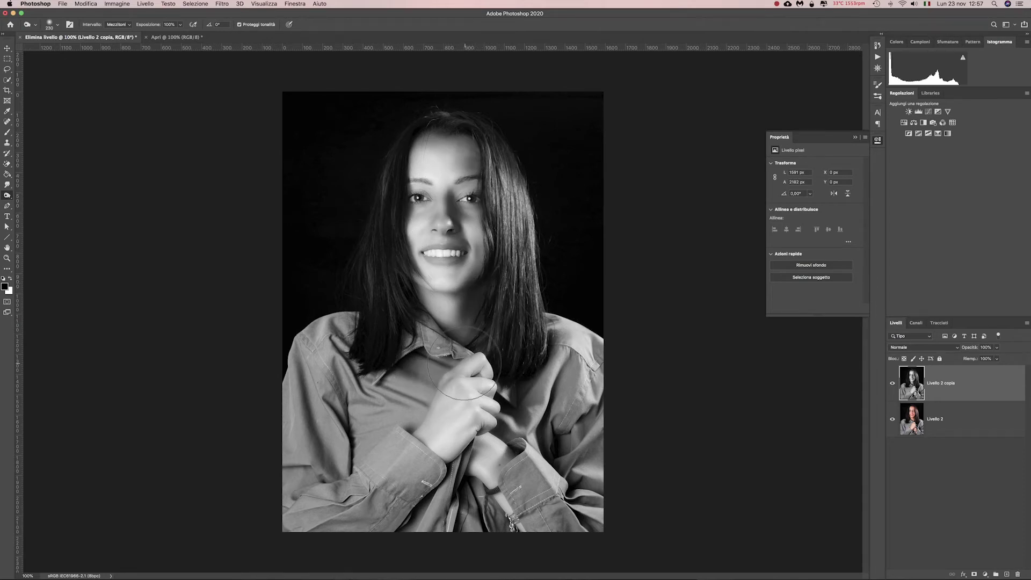
- Switch from Burn back to the Dodge tool, then undo the last action
{"action": "right_click", "coordinate": [7, 195]}
{"action": "left_click", "coordinate": [46, 202]}
{"action": "right_click", "coordinate": [6, 195]}
{"action": "left_click", "coordinate": [50, 195]}
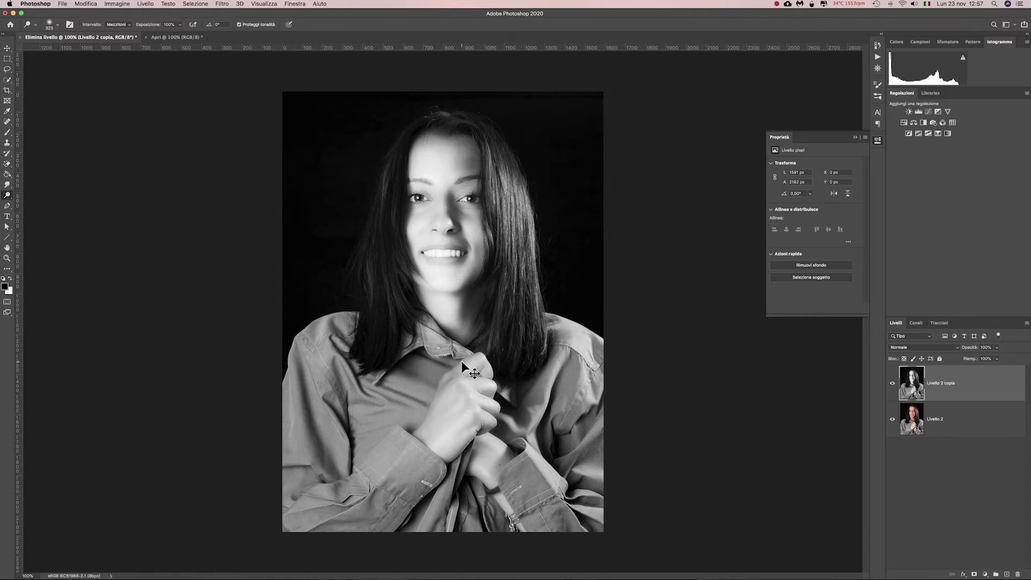
{"action": "key", "text": "ctrl+z"}
- Revert to the Bianco e nero history state and add a new empty layer on top
{"action": "left_click", "coordinate": [878, 45]}
{"action": "left_click", "coordinate": [811, 135]}
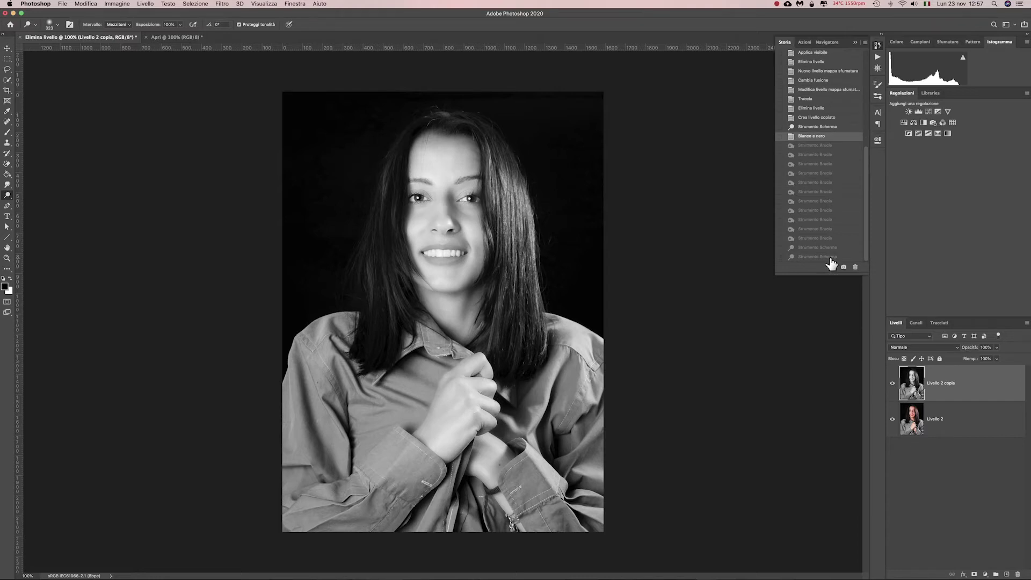
{"action": "left_click", "coordinate": [7, 48]}
{"action": "left_click", "coordinate": [944, 526]}
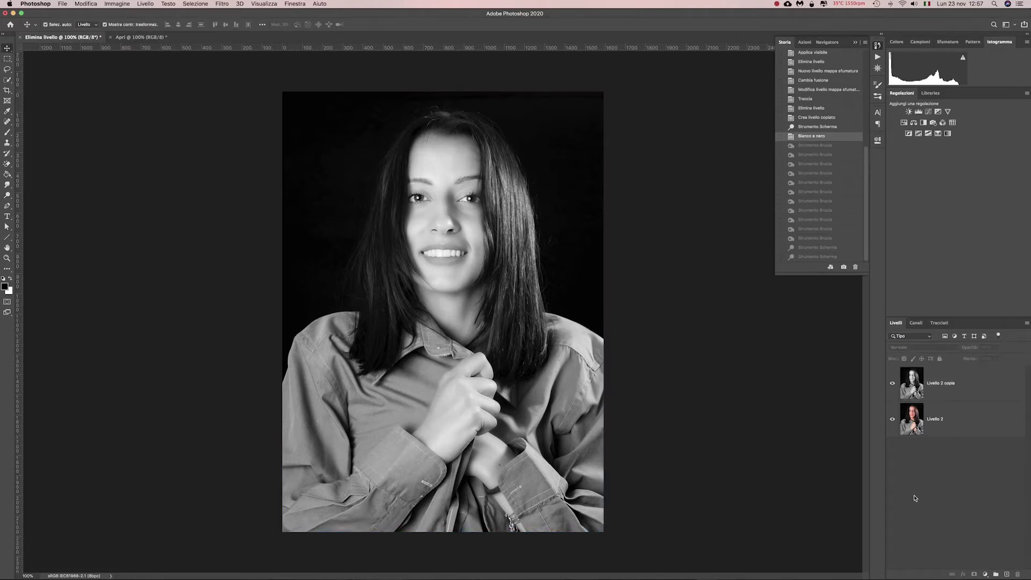
{"action": "left_click", "coordinate": [996, 574]}
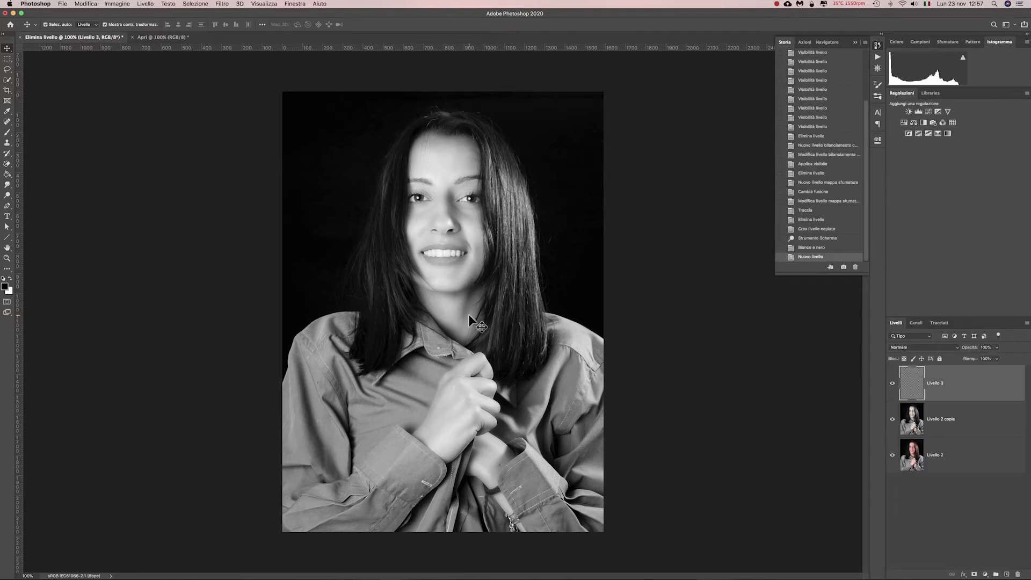
{"action": "key", "text": "z"}
{"action": "left_click", "coordinate": [450, 293]}
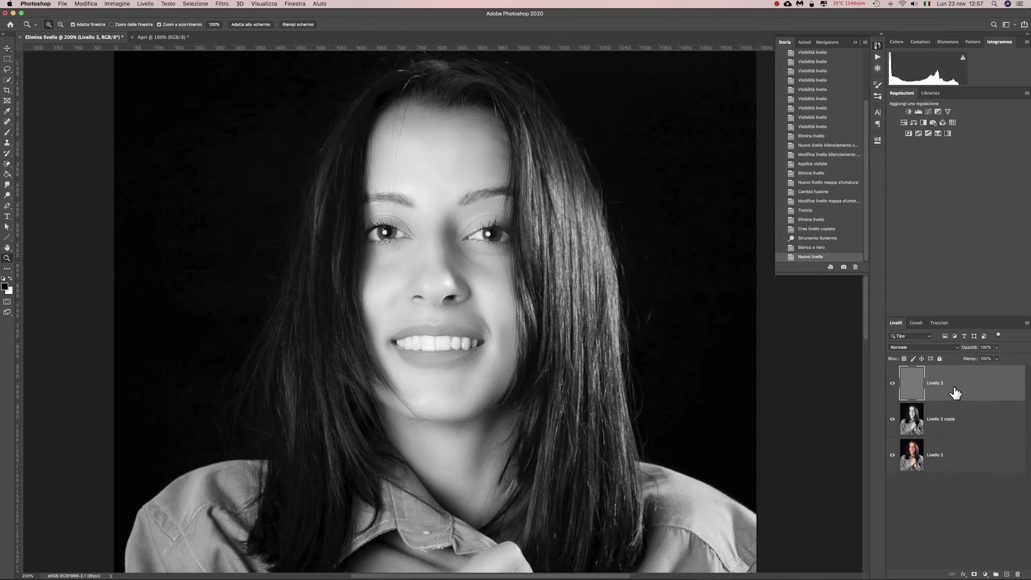
- Fill Livello 3 with 50% gray and set its blend mode to Sovrapponi
{"action": "key", "text": "shift+F5"}
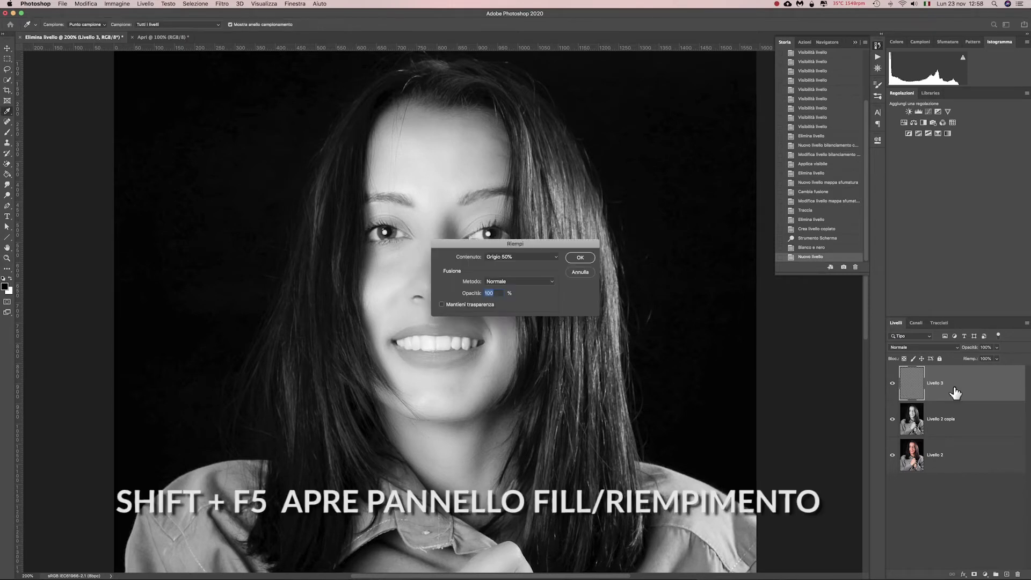
{"action": "left_click", "coordinate": [579, 258]}
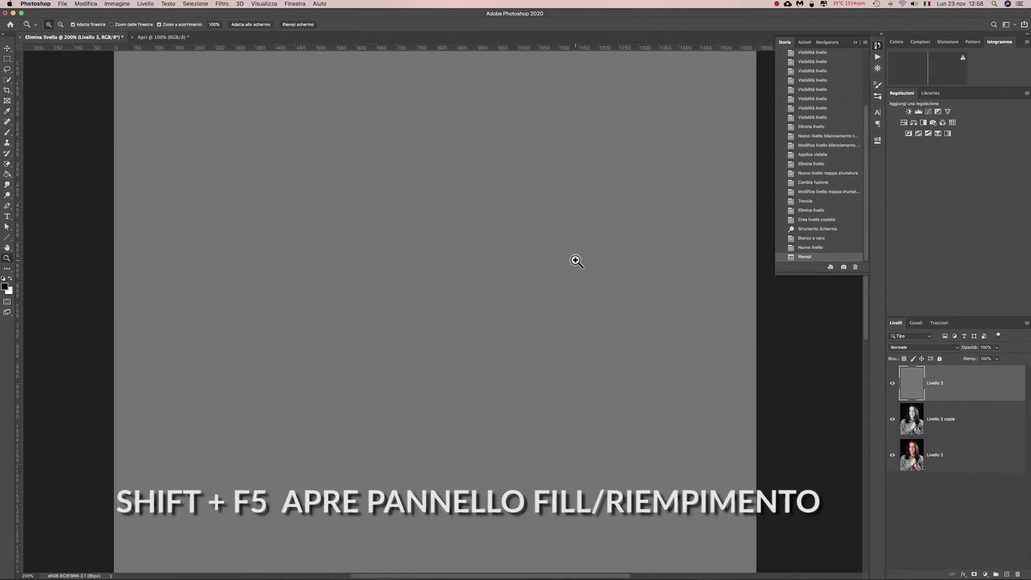
{"action": "left_click", "coordinate": [89, 4]}
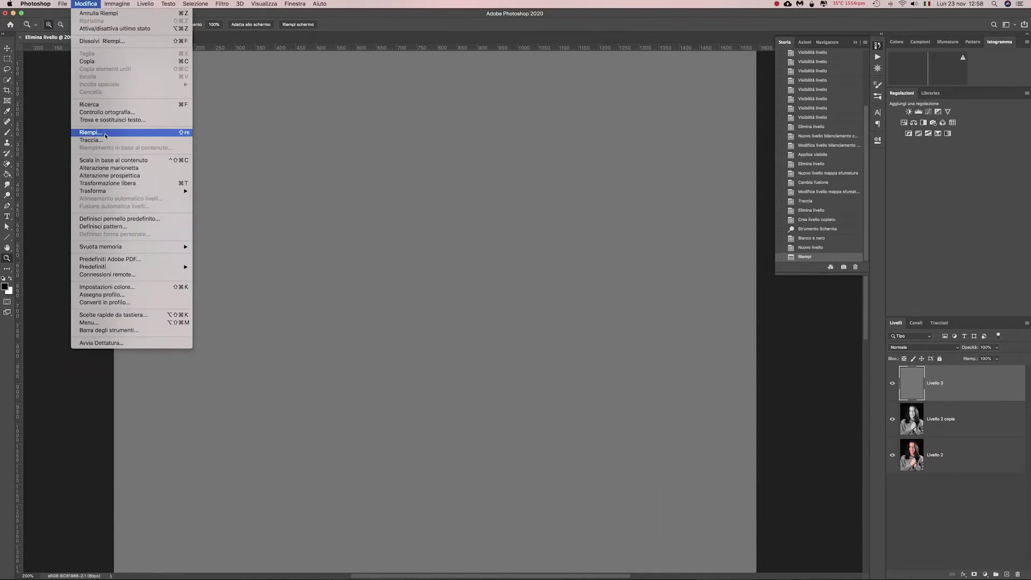
{"action": "left_click", "coordinate": [963, 385]}
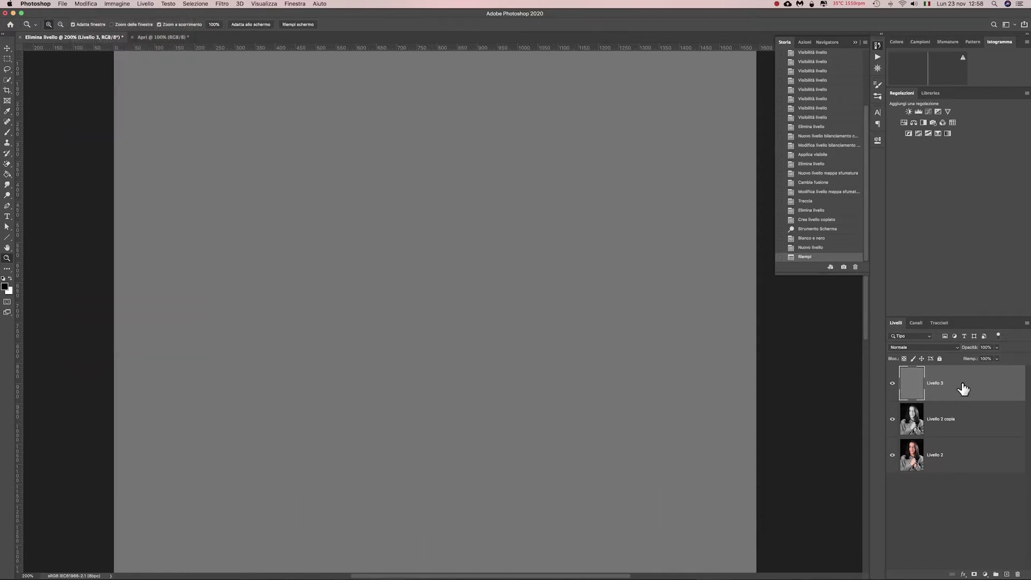
{"action": "left_click", "coordinate": [927, 350]}
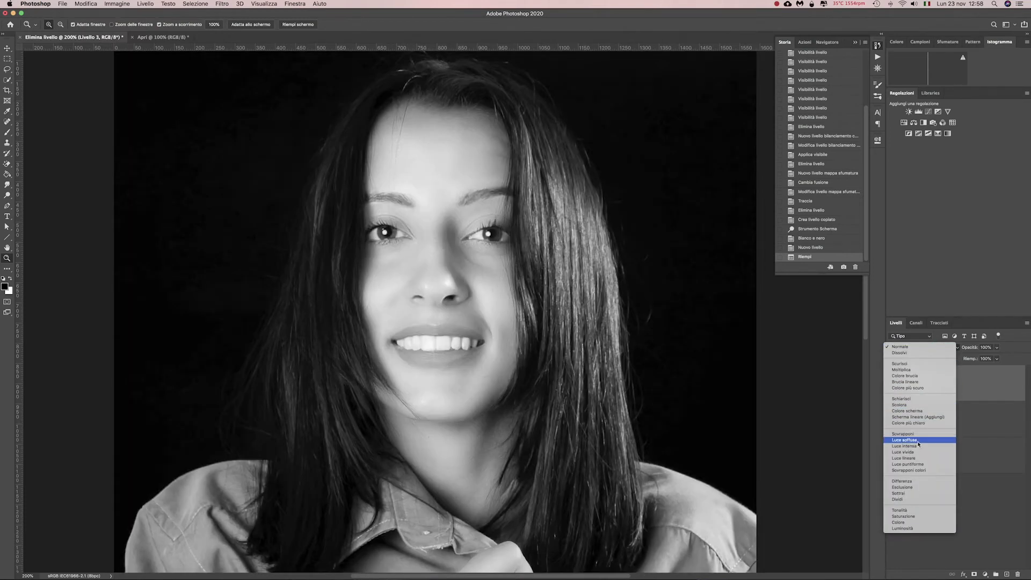
{"action": "left_click", "coordinate": [918, 434]}
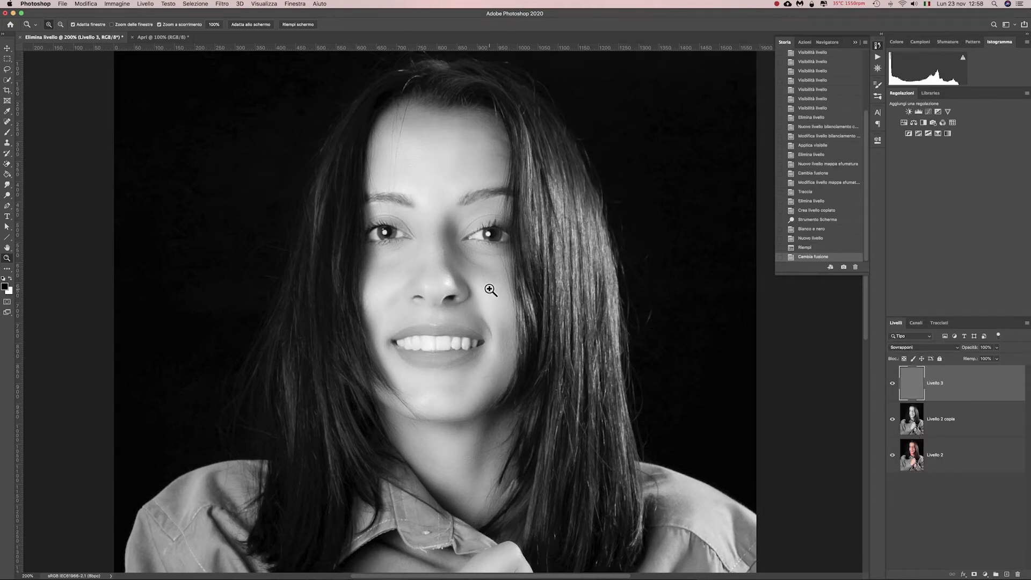
- Dodge the forehead, mouth, chin and neck on Livello 3 at 50% exposure
{"action": "left_click", "coordinate": [7, 195]}
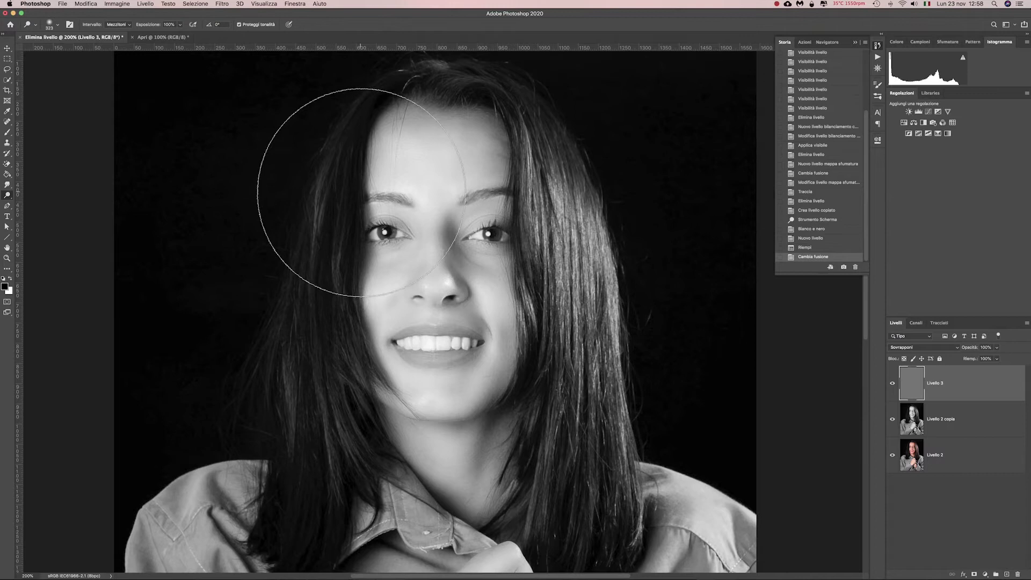
{"action": "left_click_drag", "start_coordinate": [383, 193], "coordinate": [323, 195]}
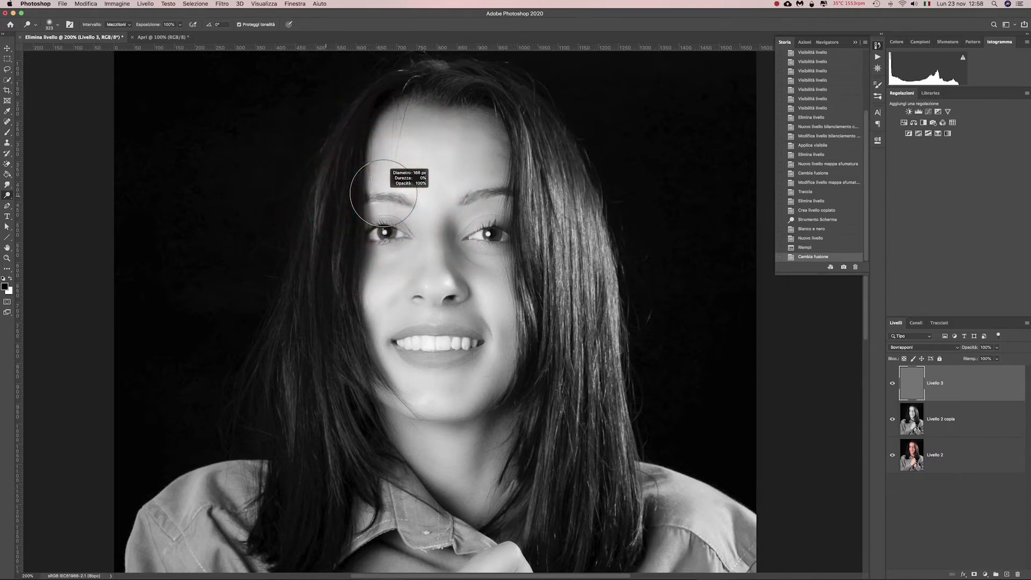
{"action": "left_click", "coordinate": [179, 25]}
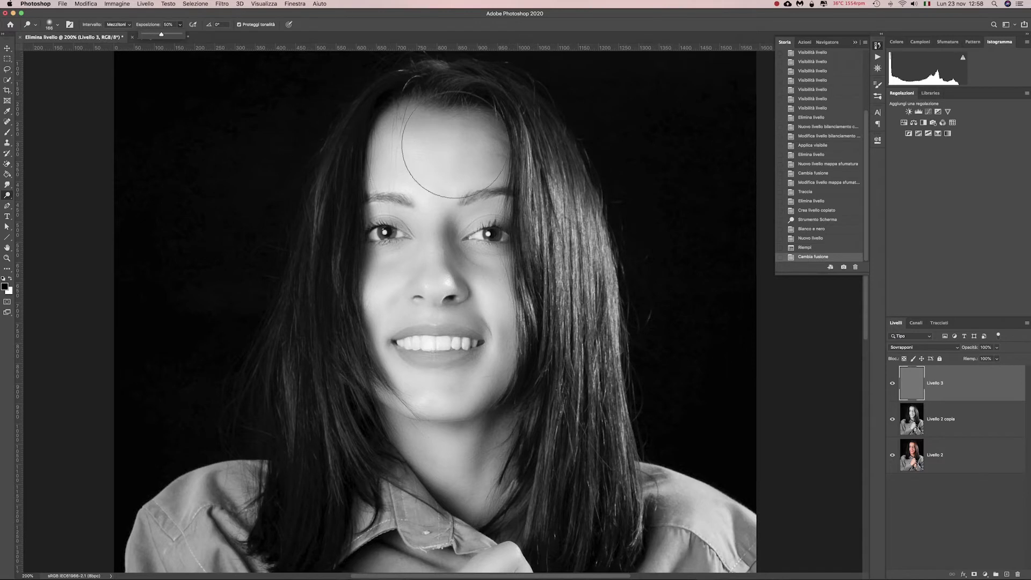
{"action": "mouse_move", "coordinate": [395, 155]}
{"action": "left_mouse_down"}
{"action": "mouse_move", "coordinate": [406, 179]}
{"action": "mouse_move", "coordinate": [411, 290]}
{"action": "mouse_move", "coordinate": [387, 350]}
{"action": "mouse_move", "coordinate": [398, 419]}
{"action": "left_mouse_up"}
{"action": "left_click_drag", "start_coordinate": [469, 329], "coordinate": [483, 371]}
{"action": "left_click_drag", "start_coordinate": [408, 322], "coordinate": [403, 357]}
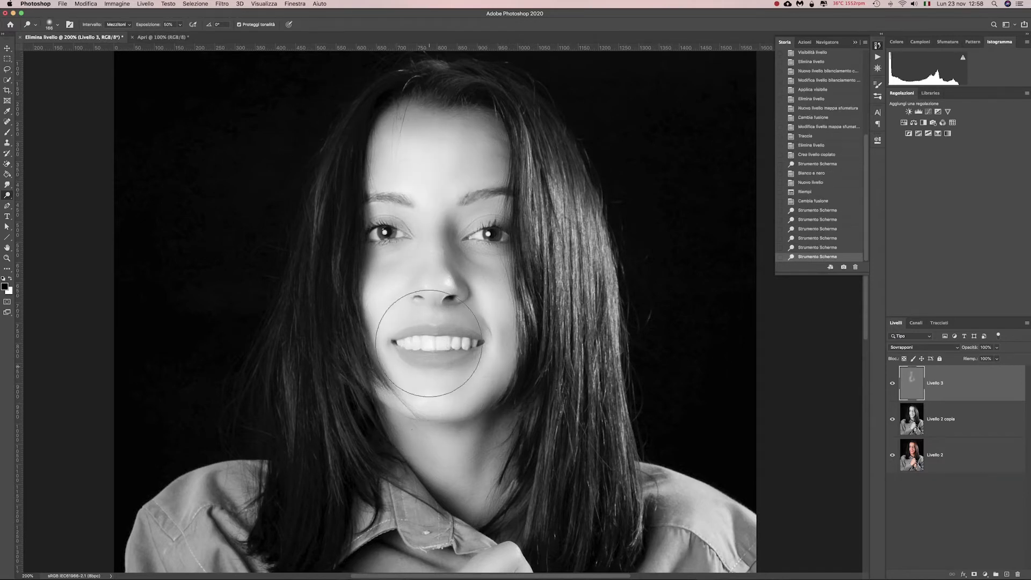
{"action": "left_click_drag", "start_coordinate": [414, 403], "coordinate": [473, 472]}
- Lighten the neck, lower face, forehead and nose bridge with further dodge strokes
{"action": "left_click_drag", "start_coordinate": [515, 435], "coordinate": [503, 435]}
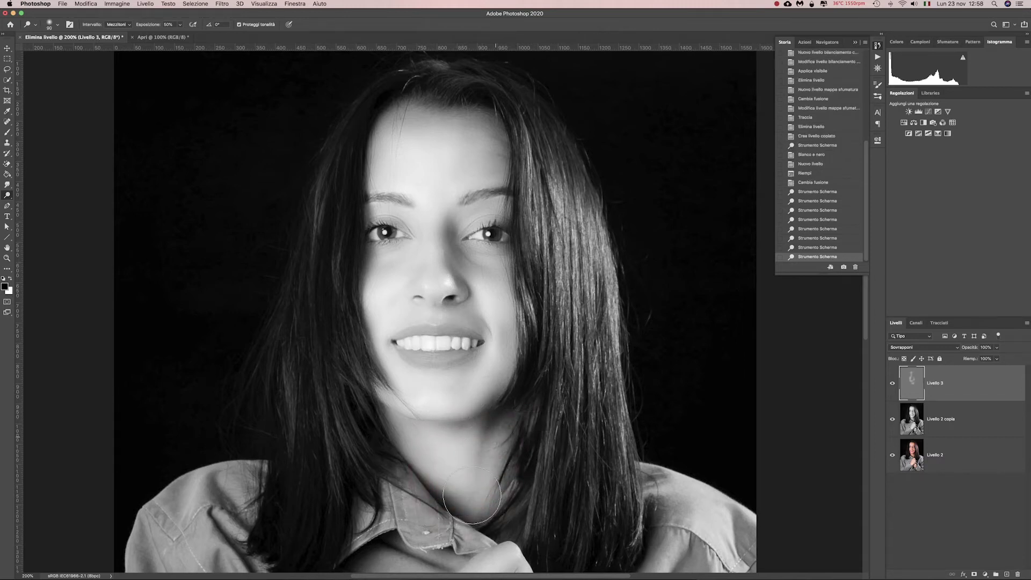
{"action": "left_click_drag", "start_coordinate": [479, 489], "coordinate": [397, 424]}
{"action": "left_click_drag", "start_coordinate": [473, 387], "coordinate": [397, 290]}
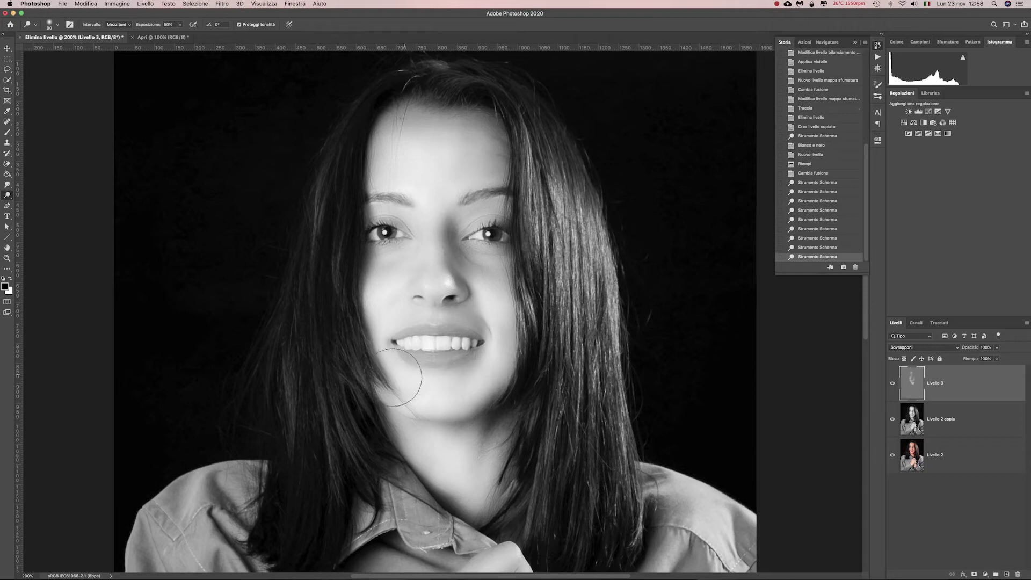
{"action": "left_click_drag", "start_coordinate": [479, 150], "coordinate": [410, 161]}
{"action": "left_click_drag", "start_coordinate": [422, 226], "coordinate": [426, 258]}
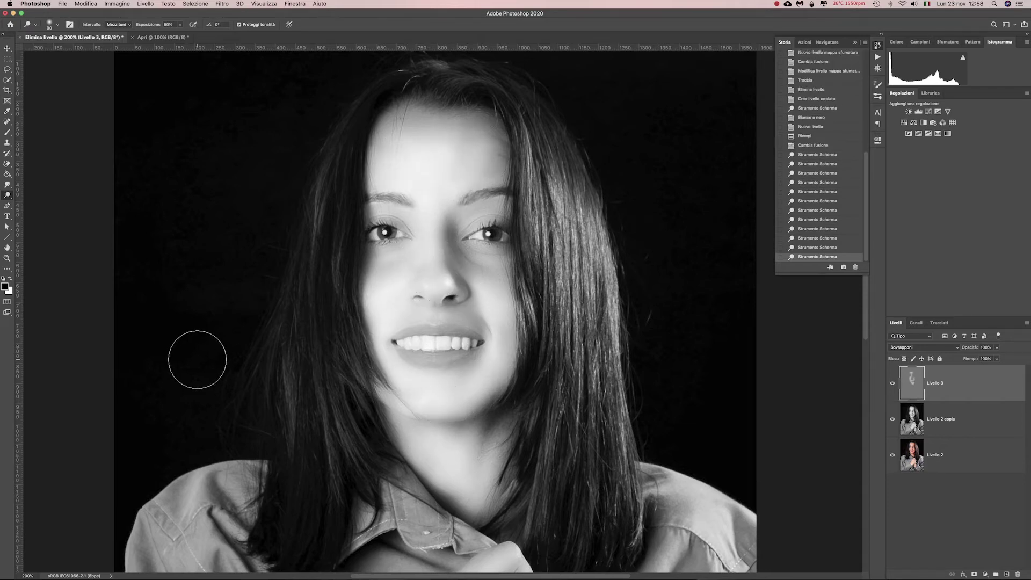
{"action": "right_click", "coordinate": [10, 198]}
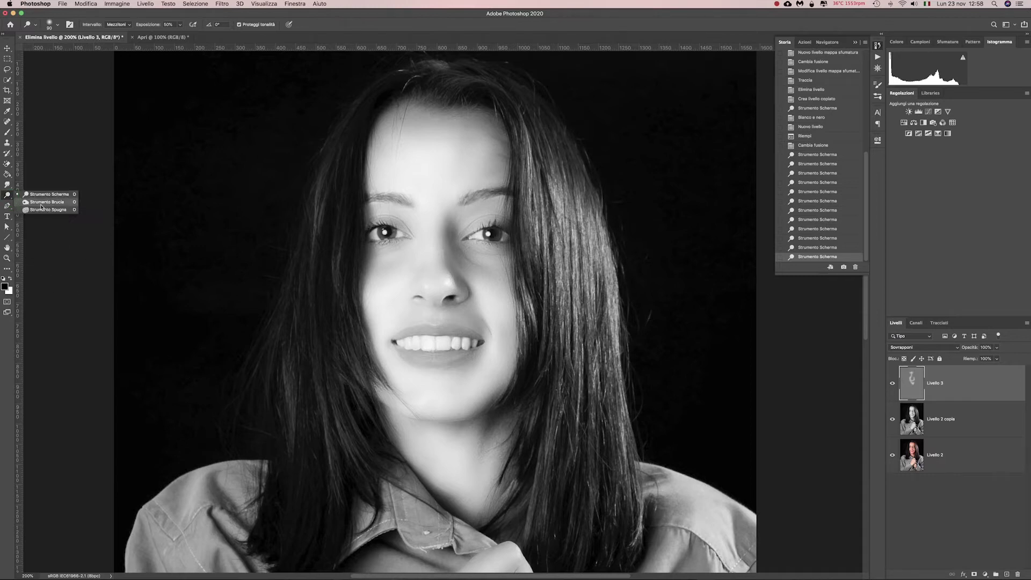
{"action": "left_click", "coordinate": [33, 204]}
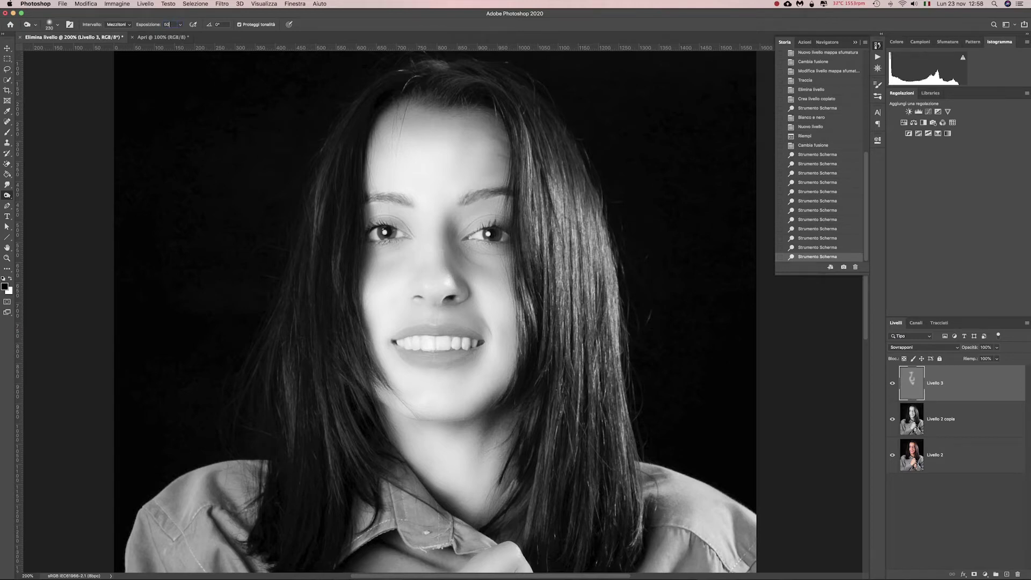
- Burn around the forehead, eyes and nose on Livello 3
{"action": "left_click_drag", "start_coordinate": [379, 68], "coordinate": [425, 172]}
{"action": "mouse_move", "coordinate": [484, 102]}
{"action": "left_mouse_down"}
{"action": "mouse_move", "coordinate": [455, 136]}
{"action": "mouse_move", "coordinate": [457, 161]}
{"action": "left_mouse_up"}
{"action": "mouse_move", "coordinate": [441, 140]}
{"action": "left_mouse_down"}
{"action": "mouse_move", "coordinate": [430, 193]}
{"action": "mouse_move", "coordinate": [462, 284]}
{"action": "left_mouse_up"}
{"action": "mouse_move", "coordinate": [467, 226]}
{"action": "left_mouse_down"}
{"action": "mouse_move", "coordinate": [456, 290]}
{"action": "mouse_move", "coordinate": [490, 238]}
{"action": "left_mouse_up"}
- Deepen the jaw, neck, cheek and under-eye shadows with burn strokes
{"action": "left_click_drag", "start_coordinate": [516, 333], "coordinate": [524, 387]}
{"action": "mouse_move", "coordinate": [467, 344]}
{"action": "left_mouse_down"}
{"action": "mouse_move", "coordinate": [483, 376]}
{"action": "mouse_move", "coordinate": [473, 445]}
{"action": "mouse_move", "coordinate": [488, 473]}
{"action": "left_mouse_up"}
{"action": "mouse_move", "coordinate": [499, 467]}
{"action": "left_mouse_down"}
{"action": "mouse_move", "coordinate": [490, 481]}
{"action": "mouse_move", "coordinate": [473, 409]}
{"action": "left_mouse_up"}
{"action": "left_click_drag", "start_coordinate": [500, 376], "coordinate": [494, 344]}
{"action": "left_click_drag", "start_coordinate": [452, 419], "coordinate": [430, 376]}
{"action": "mouse_move", "coordinate": [483, 387]}
{"action": "left_mouse_down"}
{"action": "mouse_move", "coordinate": [473, 355]}
{"action": "mouse_move", "coordinate": [408, 301]}
{"action": "left_mouse_up"}
{"action": "mouse_move", "coordinate": [425, 231]}
{"action": "left_mouse_down"}
{"action": "mouse_move", "coordinate": [408, 204]}
{"action": "mouse_move", "coordinate": [376, 253]}
{"action": "left_mouse_up"}
{"action": "left_click_drag", "start_coordinate": [425, 204], "coordinate": [450, 241]}
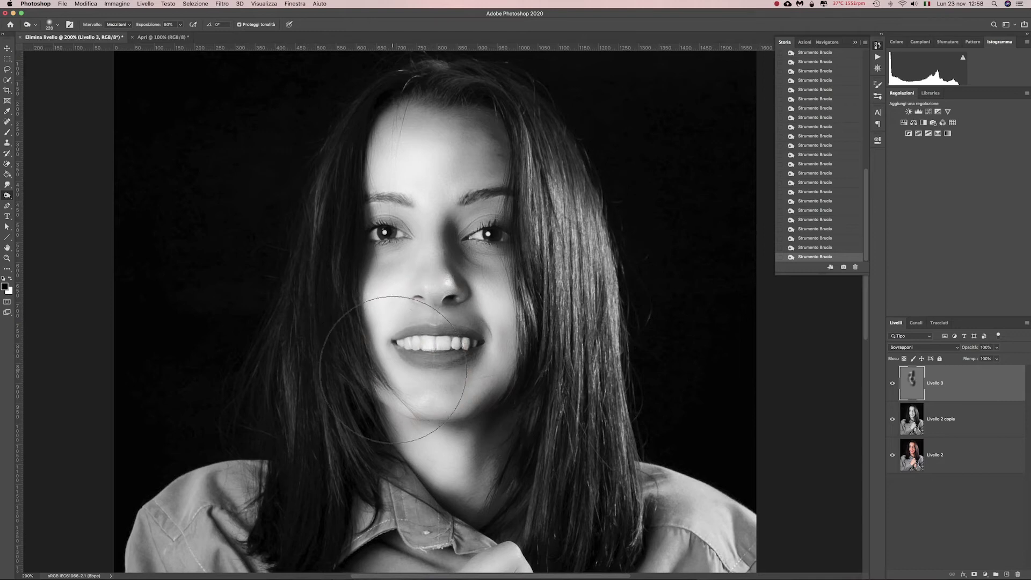
- Lower Livello 3 opacity to 40% and toggle its visibility to compare
{"action": "key", "text": "z"}
{"action": "left_click", "coordinate": [493, 374], "text": "alt"}
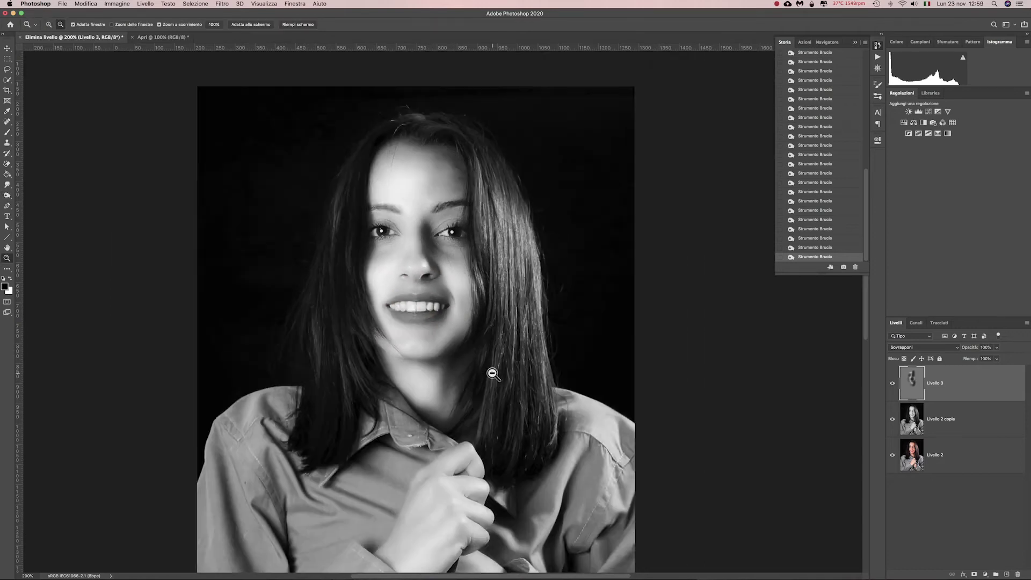
{"action": "left_click", "coordinate": [474, 299]}
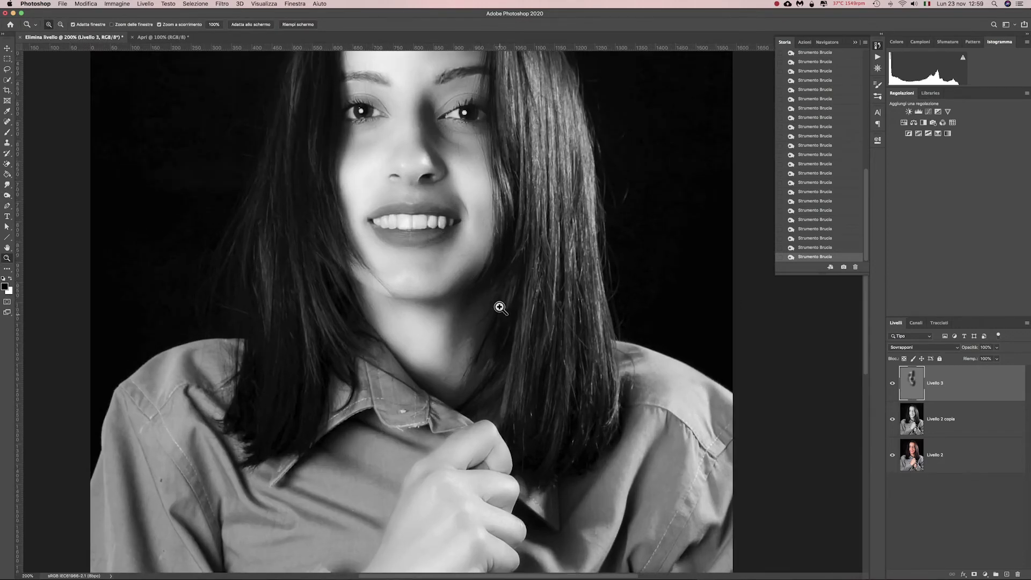
{"action": "scroll", "coordinate": [499, 308], "scroll_direction": "up", "scroll_amount": 3}
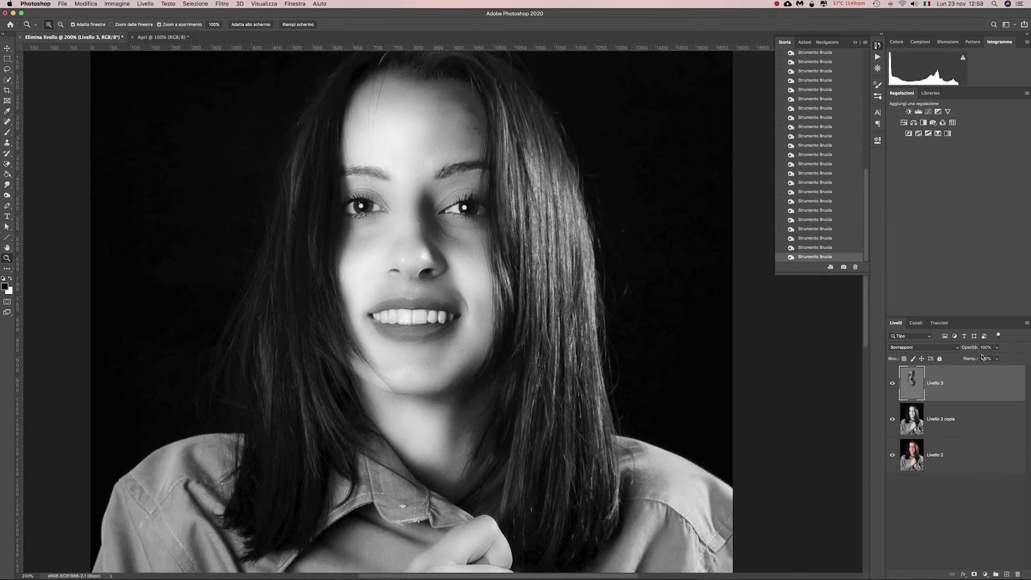
{"action": "left_click", "coordinate": [998, 349]}
{"action": "left_click_drag", "start_coordinate": [985, 359], "coordinate": [974, 360]}
{"action": "left_click_drag", "start_coordinate": [978, 360], "coordinate": [976, 360]}
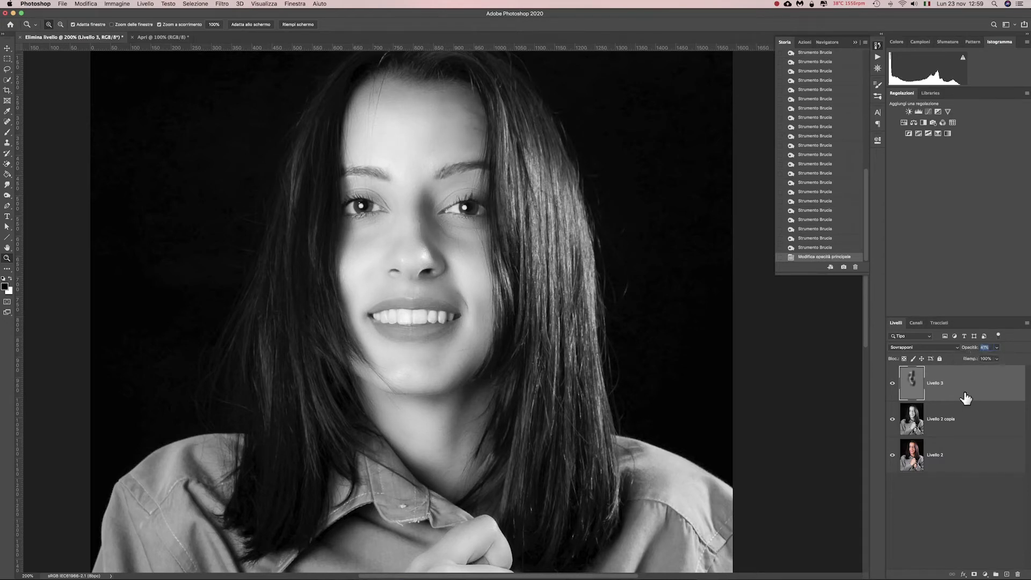
{"action": "type", "text": "4"}
{"action": "left_click", "coordinate": [893, 383]}
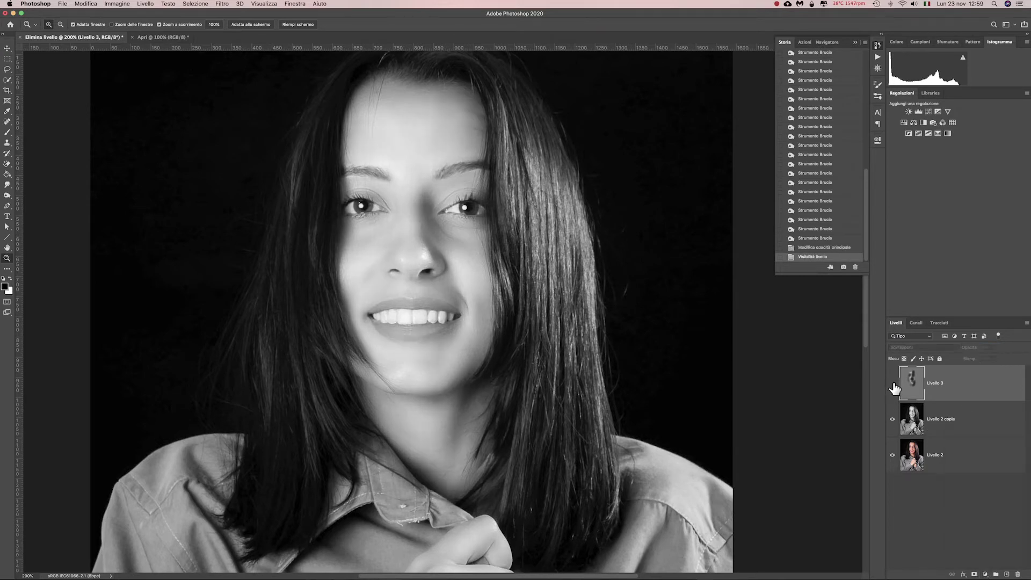
{"action": "left_click", "coordinate": [442, 333], "text": "alt"}
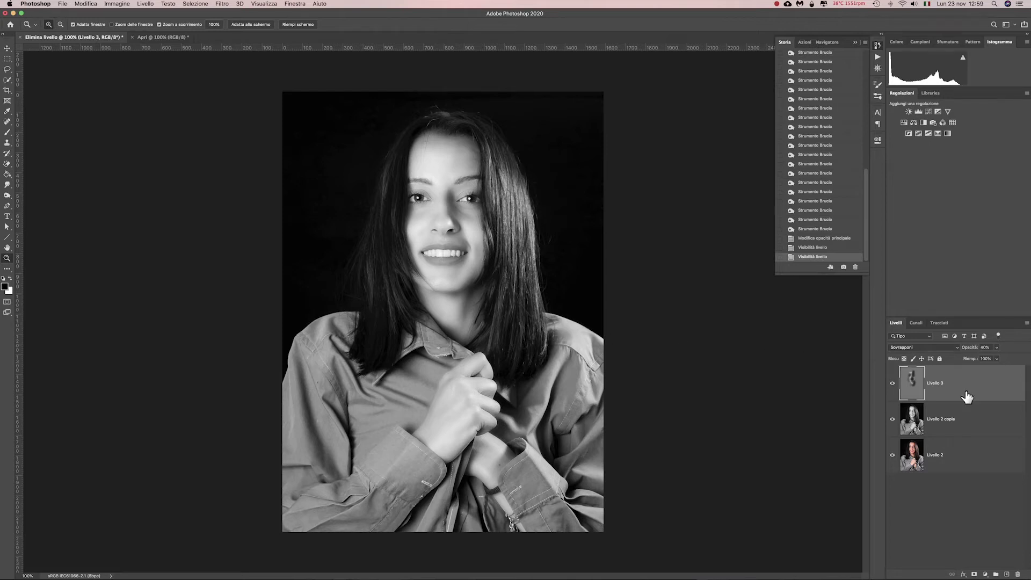
- Delete the black-and-white toning layers and duplicate the colour portrait Livello 2
{"action": "key", "text": "BackSpace"}
{"action": "key", "text": "BackSpace"}
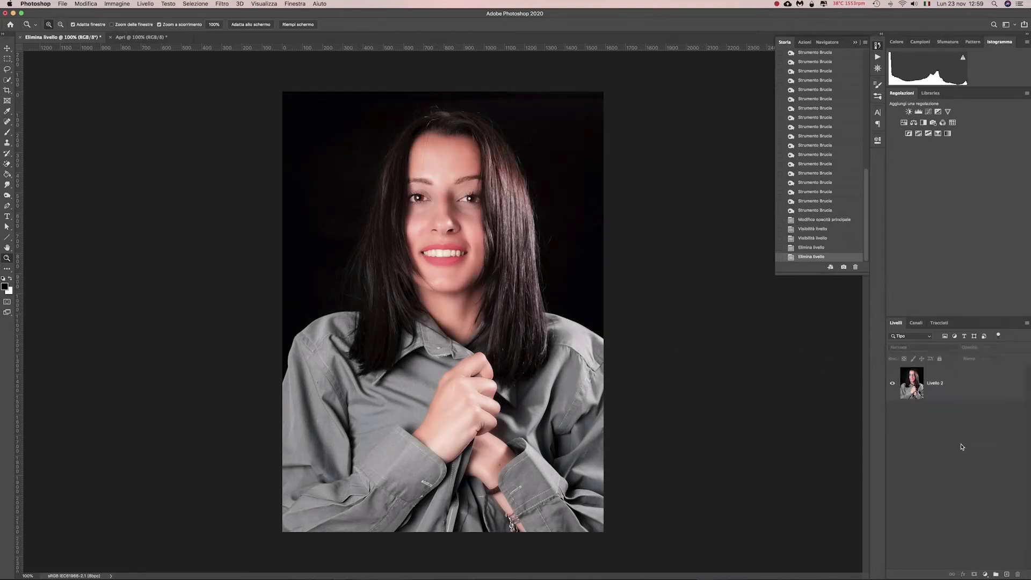
{"action": "left_click", "coordinate": [962, 404]}
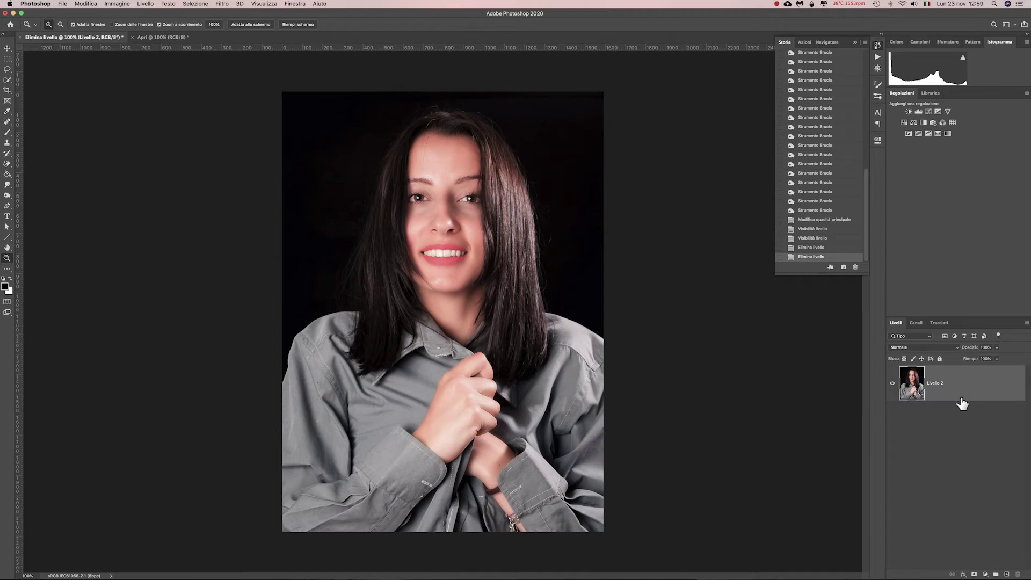
{"action": "key", "text": "ctrl+j"}
{"action": "left_click", "coordinate": [956, 482]}
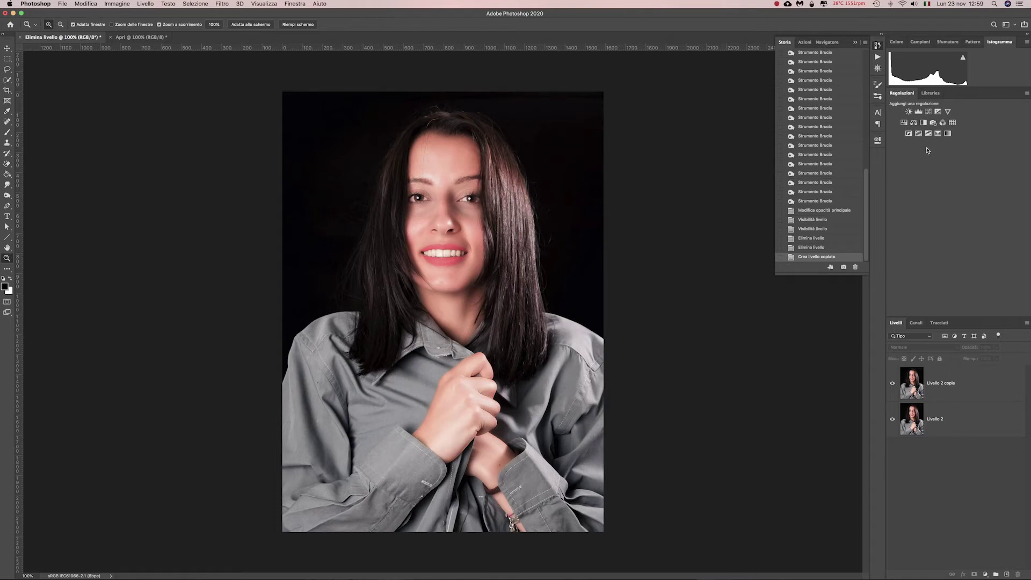
- Add two Curves adjustment layers and rename them ombre and luci
{"action": "left_click", "coordinate": [929, 111]}
{"action": "left_click", "coordinate": [929, 112]}
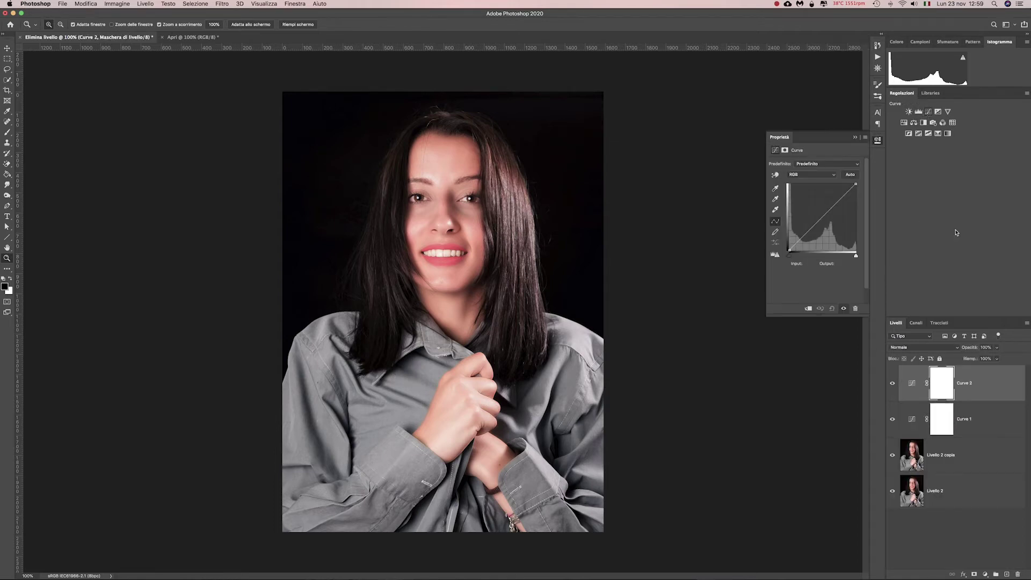
{"action": "double_click", "coordinate": [967, 419]}
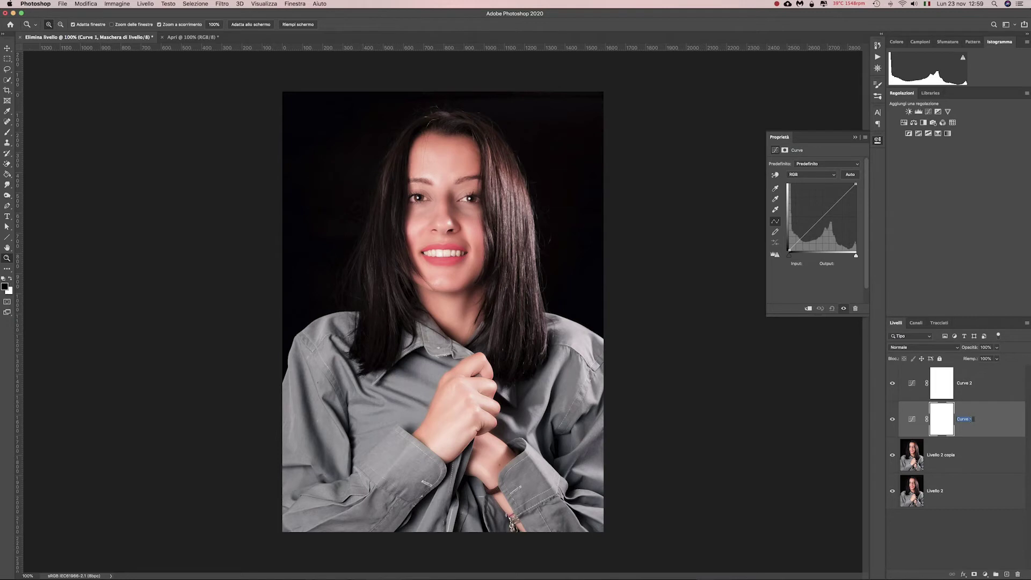
{"action": "type", "text": "ombre"}
{"action": "double_click", "coordinate": [965, 383]}
{"action": "type", "text": "luci"}
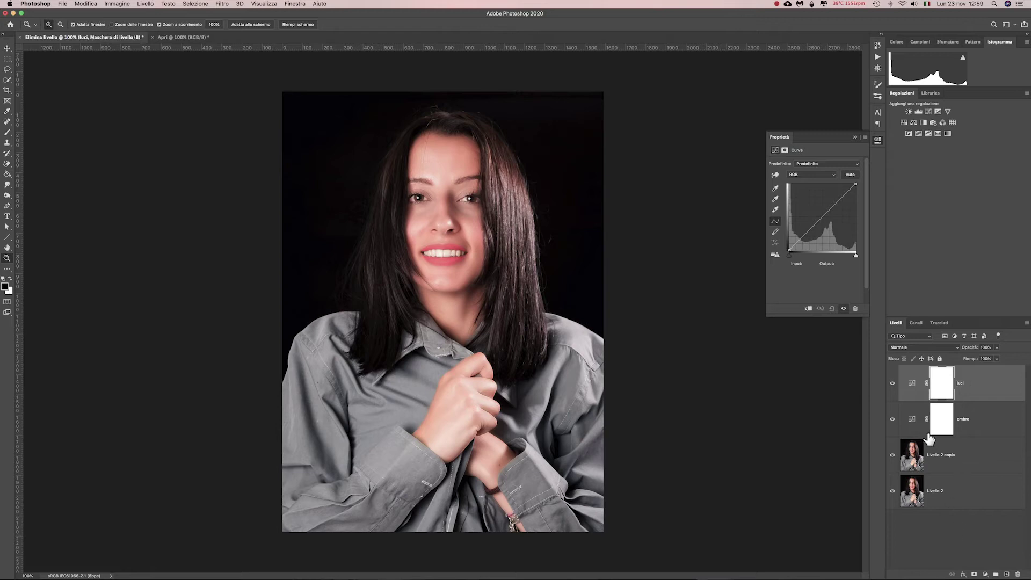
- Pull the ombre curve down (152→102) and the luci curve up (92→152), then select both
{"action": "left_click", "coordinate": [916, 427]}
{"action": "left_click_drag", "start_coordinate": [829, 211], "coordinate": [830, 224]}
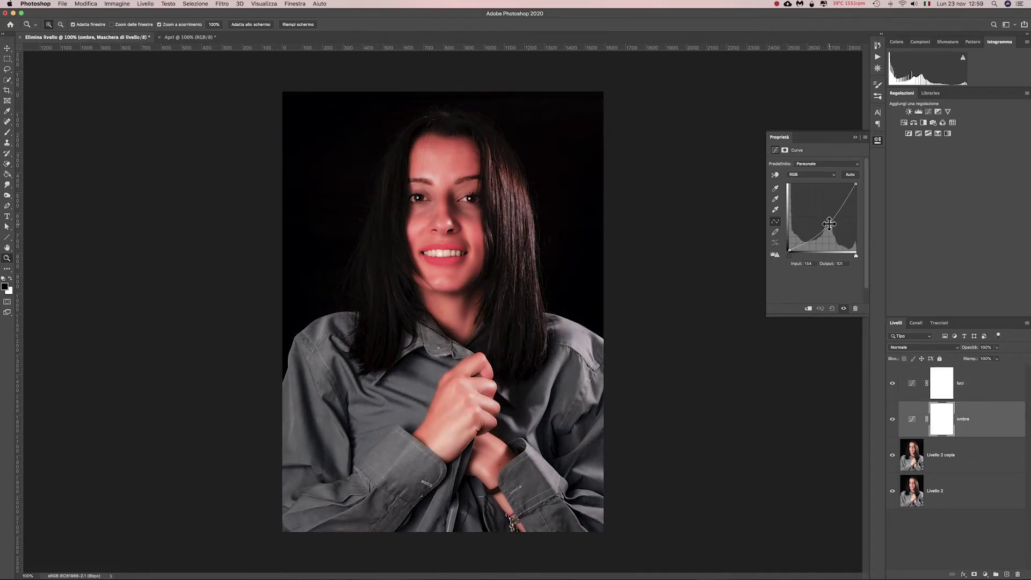
{"action": "left_click", "coordinate": [912, 387]}
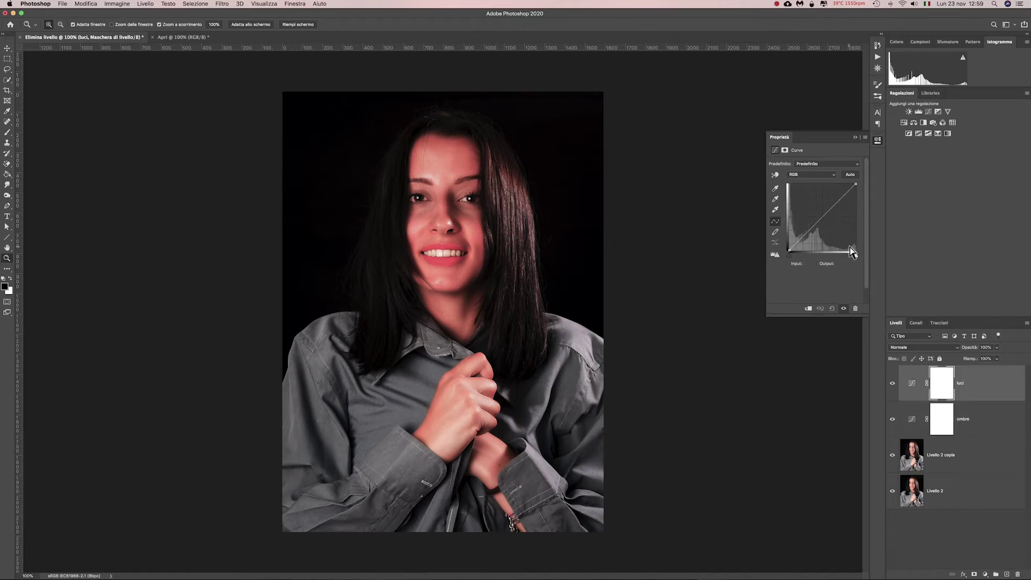
{"action": "left_click_drag", "start_coordinate": [824, 216], "coordinate": [812, 209]}
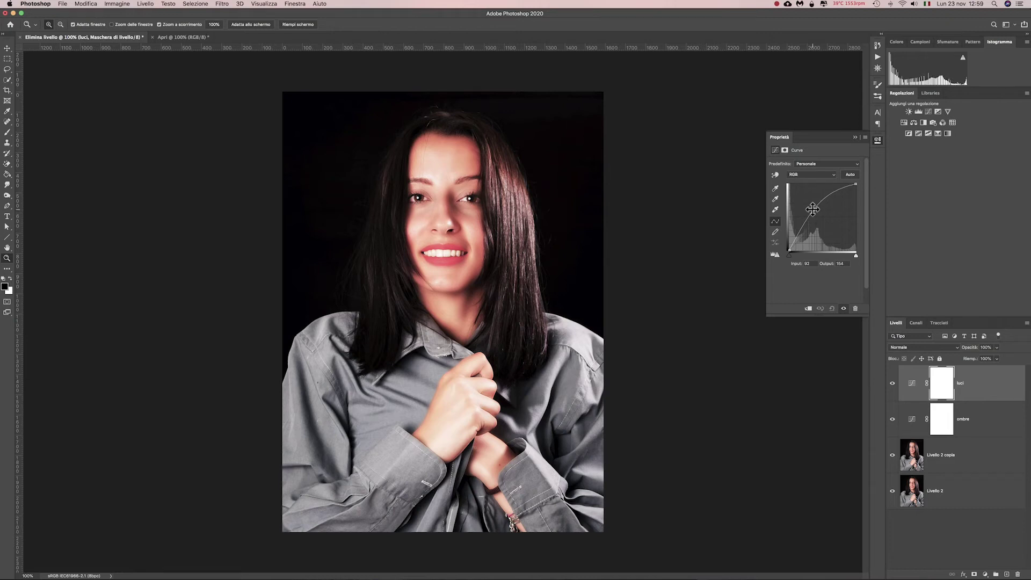
{"action": "left_click", "coordinate": [876, 141]}
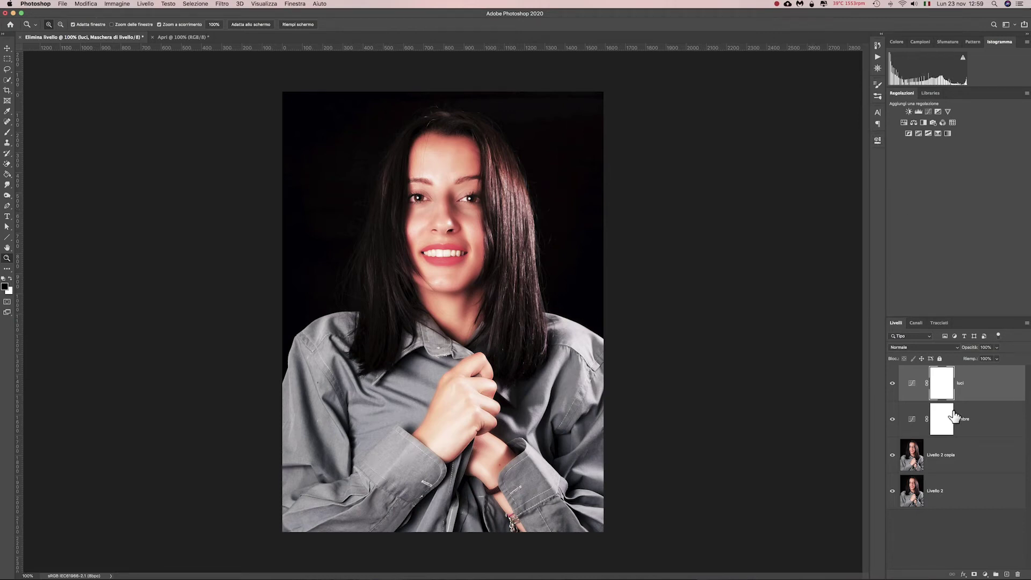
{"action": "left_click", "coordinate": [977, 425], "text": "shift"}
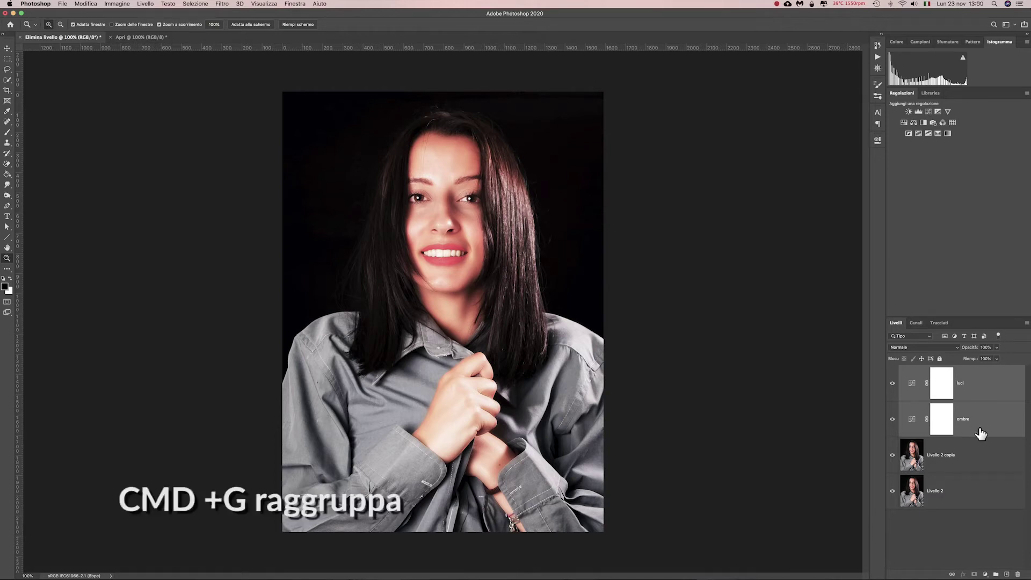
- Group ombre and luci into Gruppo 1 and toggle it to compare
{"action": "key", "text": "cmd+g"}
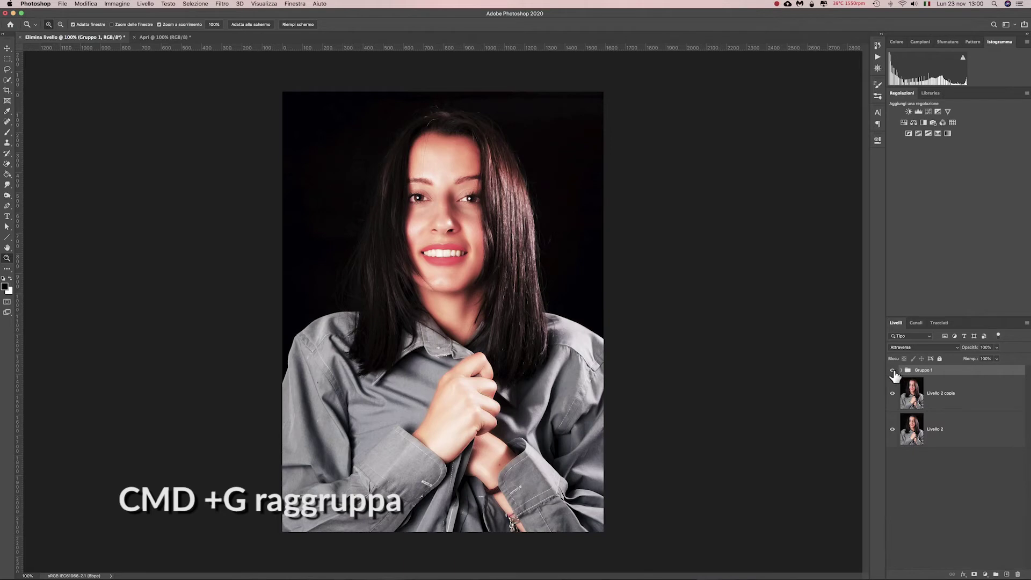
{"action": "left_click", "coordinate": [893, 370]}
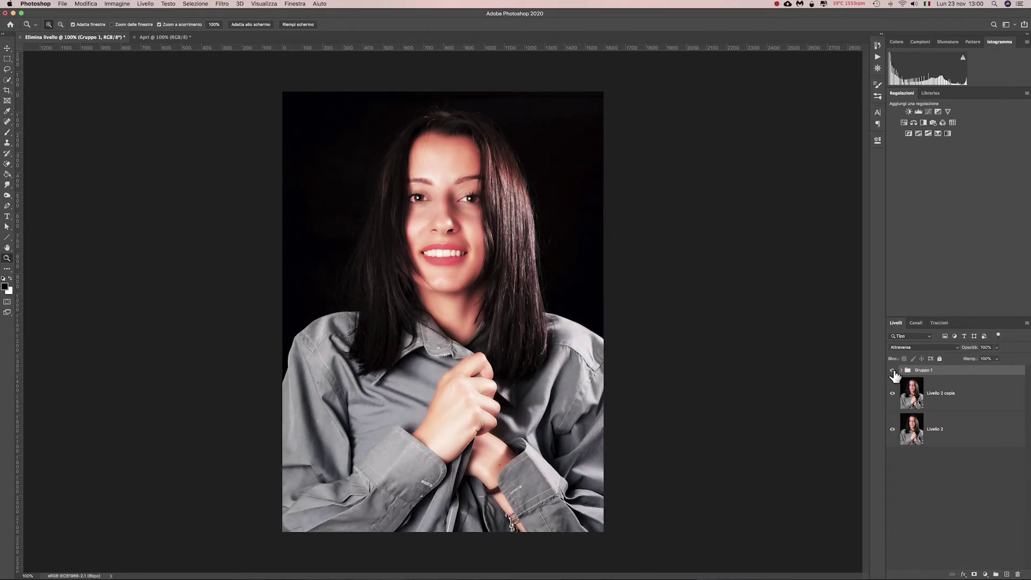
{"action": "left_click", "coordinate": [893, 371]}
{"action": "key", "text": "alt+F9"}
- Set Gruppo 1 opacity to 50% and toggle its visibility for a before/after view
{"action": "left_click", "coordinate": [997, 347]}
{"action": "left_click_drag", "start_coordinate": [998, 358], "coordinate": [966, 362]}
{"action": "type", "text": "5"}
{"action": "key", "text": "Return"}
{"action": "type", "text": "50"}
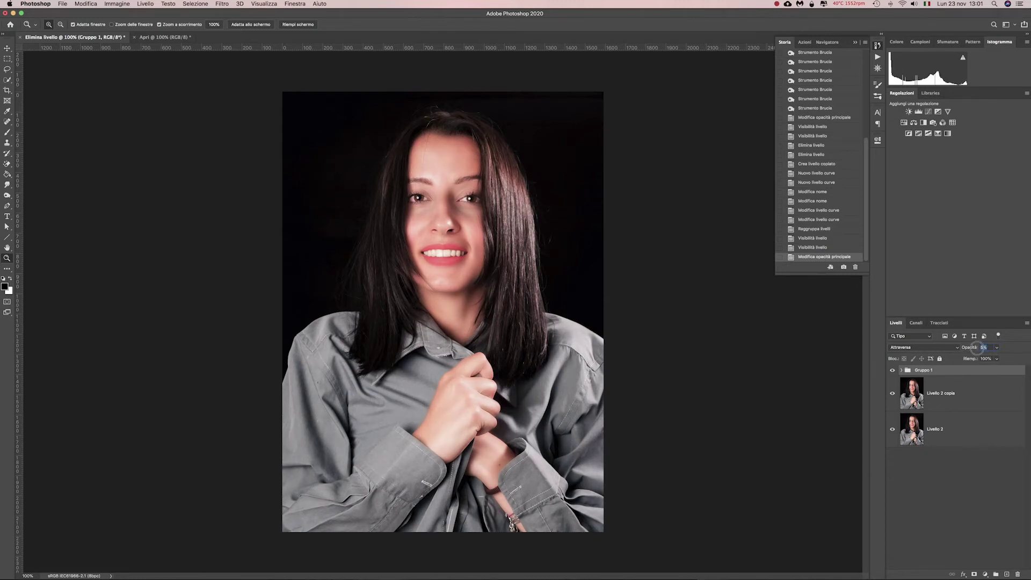
{"action": "key", "text": "Return"}
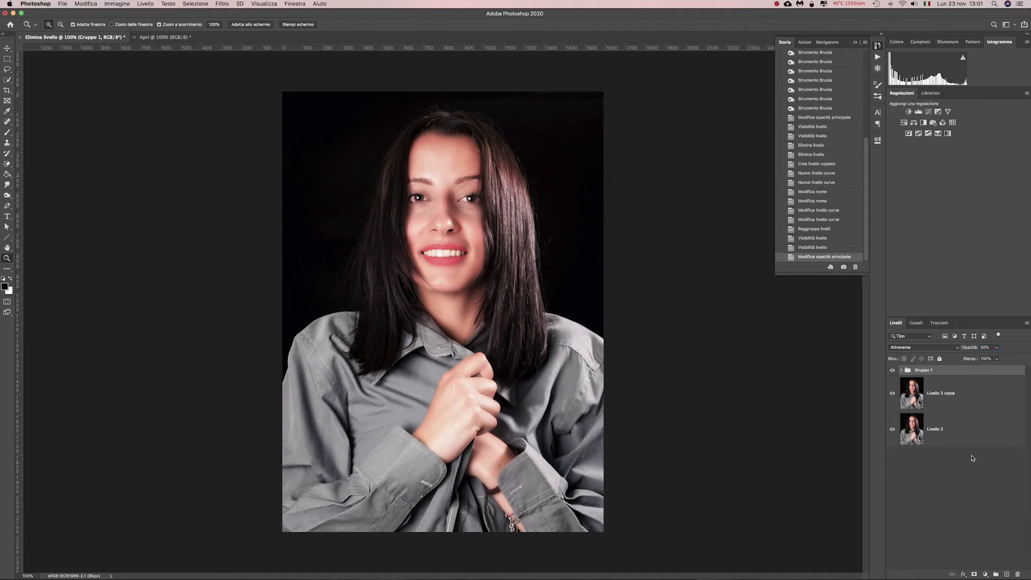
{"action": "left_click", "coordinate": [975, 492]}
{"action": "left_click", "coordinate": [893, 370]}
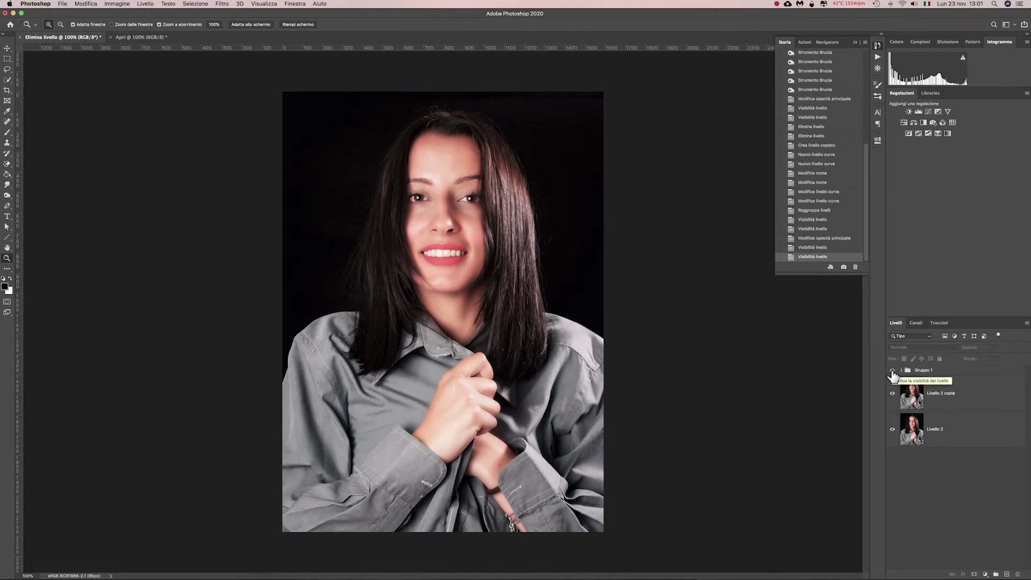
{"action": "key", "text": "super+comma"}
{"action": "key", "text": "super+comma"}
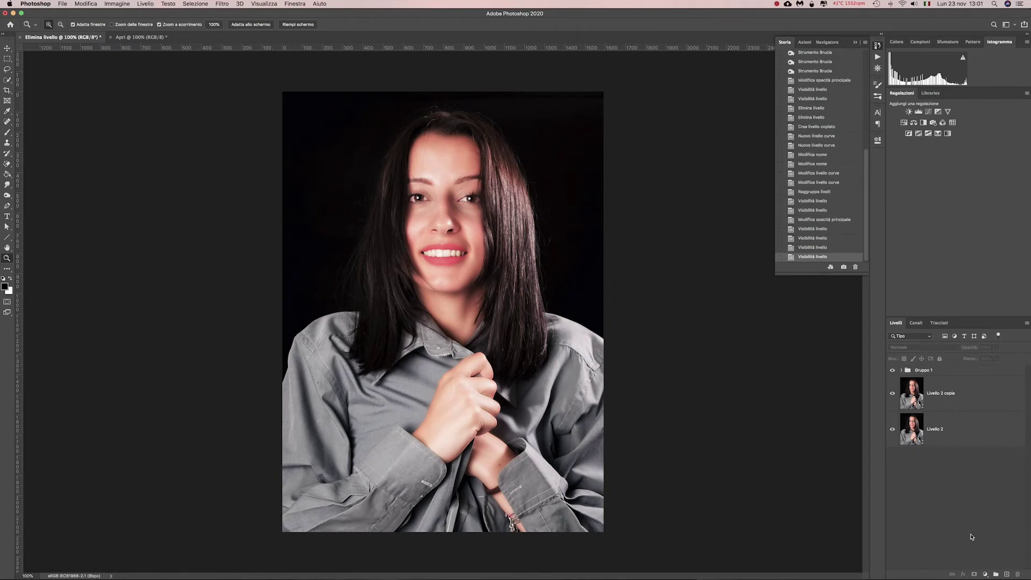
{"action": "left_click", "coordinate": [985, 574]}
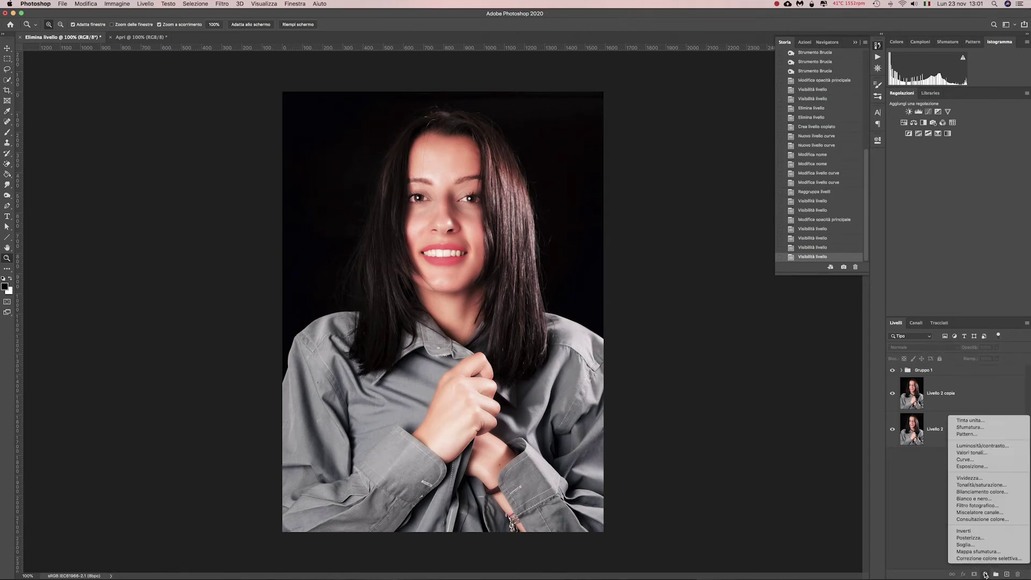
- Add the Mappa sfumatura 1 gradient map layer blended in Moltiplica mode
{"action": "left_click", "coordinate": [975, 552]}
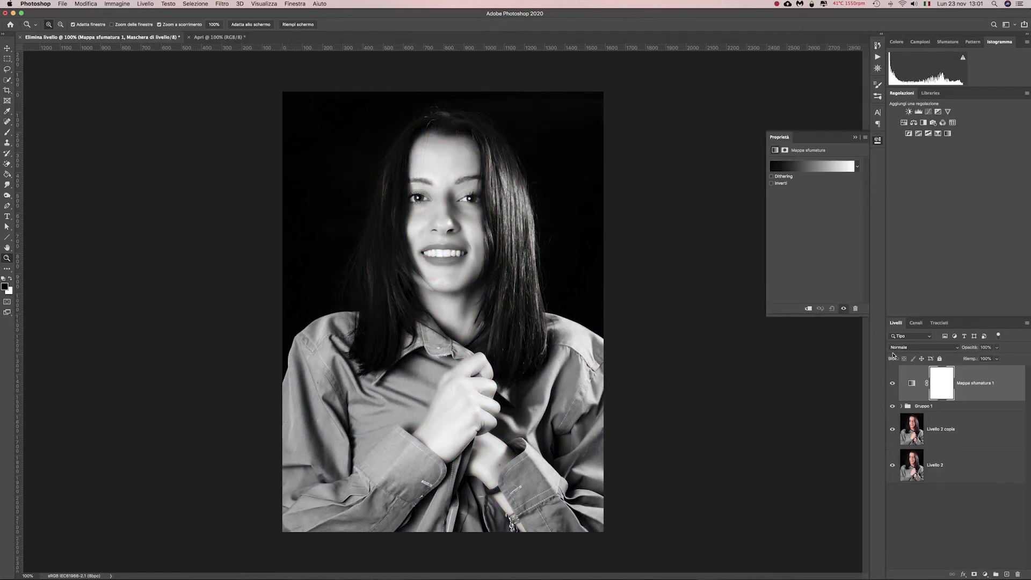
{"action": "left_click", "coordinate": [923, 351]}
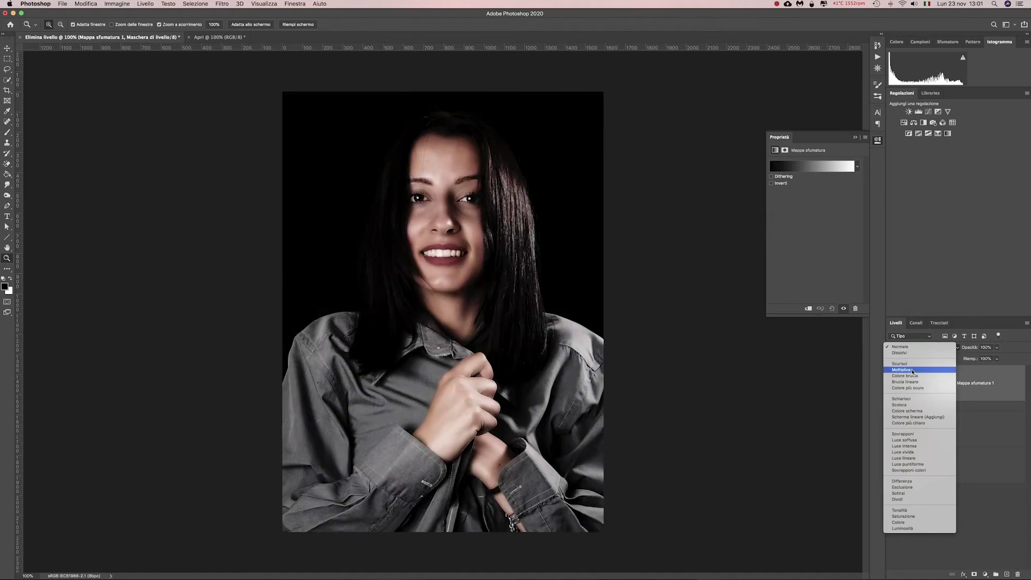
{"action": "left_click", "coordinate": [912, 371]}
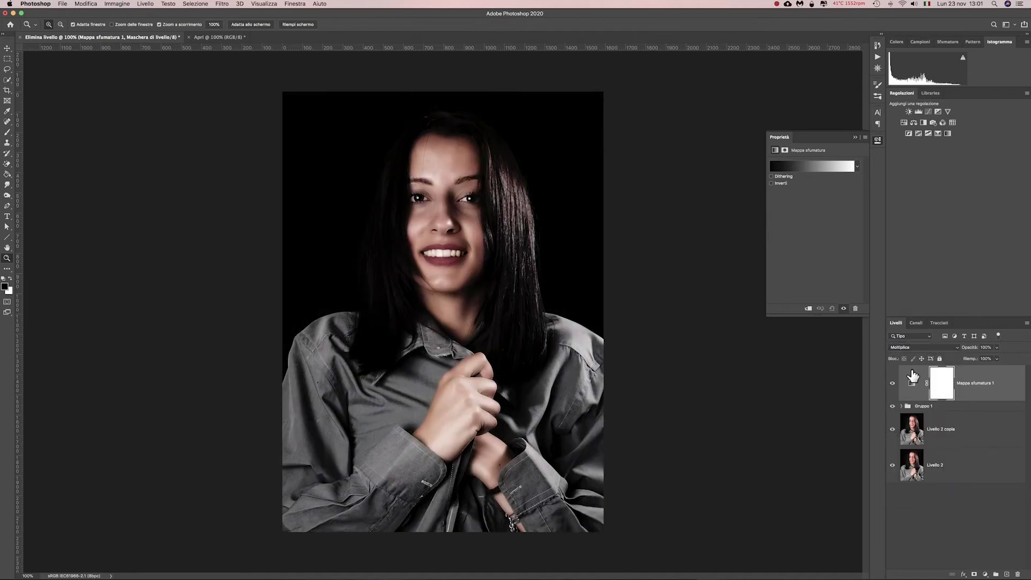
{"action": "left_click", "coordinate": [1009, 386]}
- Split both white Fondi se handles in Stile livello, fine-tuning this layer's to 138
{"action": "double_click", "coordinate": [1009, 387]}
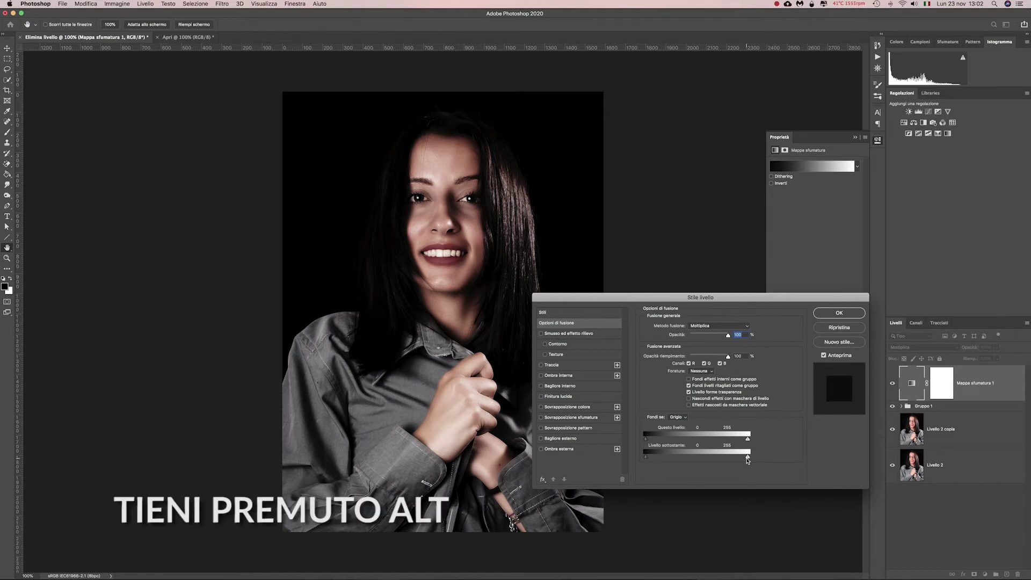
{"action": "left_click_drag", "start_coordinate": [747, 457], "coordinate": [665, 458]}
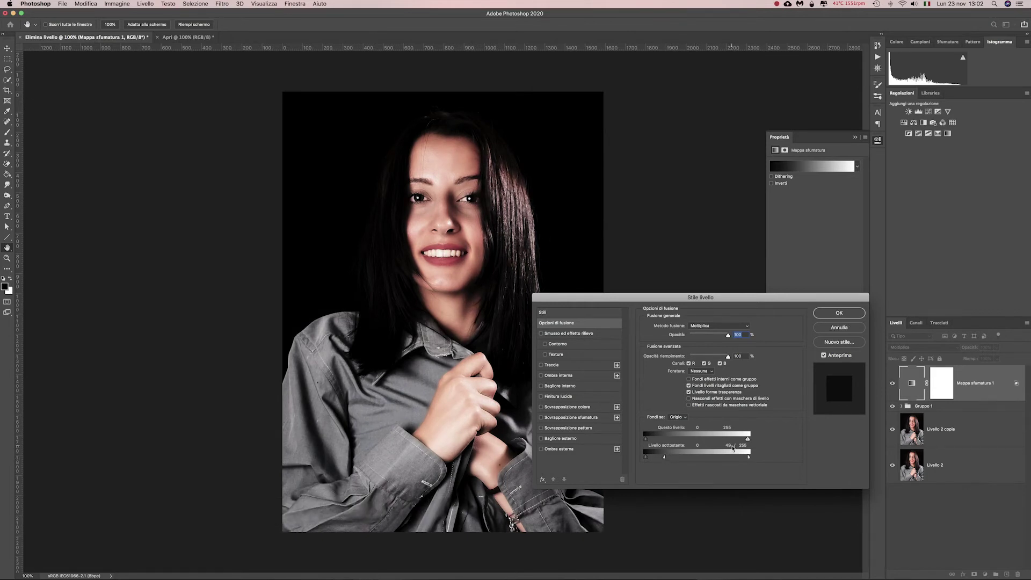
{"action": "mouse_move", "coordinate": [747, 439]}
{"action": "left_mouse_down"}
{"action": "mouse_move", "coordinate": [647, 441]}
{"action": "mouse_move", "coordinate": [739, 441]}
{"action": "left_mouse_up"}
{"action": "left_click_drag", "start_coordinate": [743, 440], "coordinate": [668, 441]}
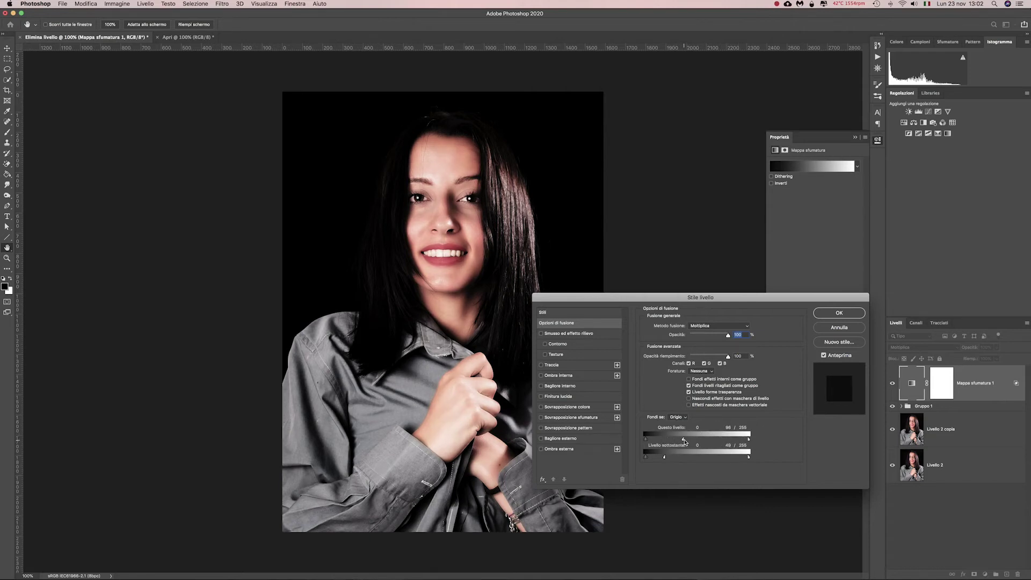
{"action": "left_click_drag", "start_coordinate": [669, 441], "coordinate": [705, 441]}
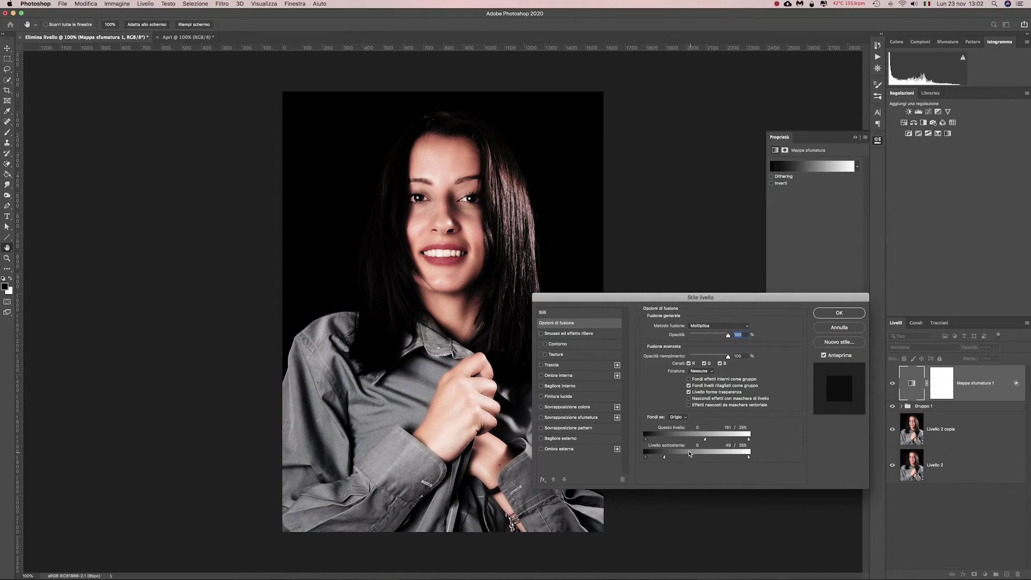
{"action": "left_click_drag", "start_coordinate": [705, 440], "coordinate": [697, 440]}
{"action": "left_click_drag", "start_coordinate": [698, 442], "coordinate": [701, 444]}
{"action": "left_click", "coordinate": [838, 313]}
- Lower the gradient map layer's opacity to 50% and deselect the layer
{"action": "left_click", "coordinate": [998, 348]}
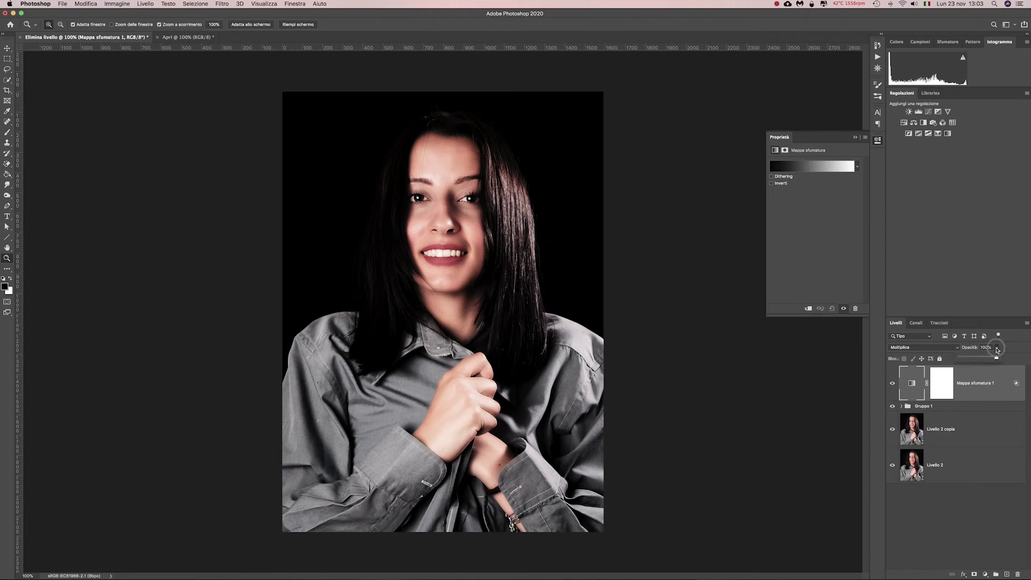
{"action": "left_click_drag", "start_coordinate": [998, 357], "coordinate": [985, 359]}
{"action": "left_click", "coordinate": [975, 350]}
{"action": "type", "text": "50"}
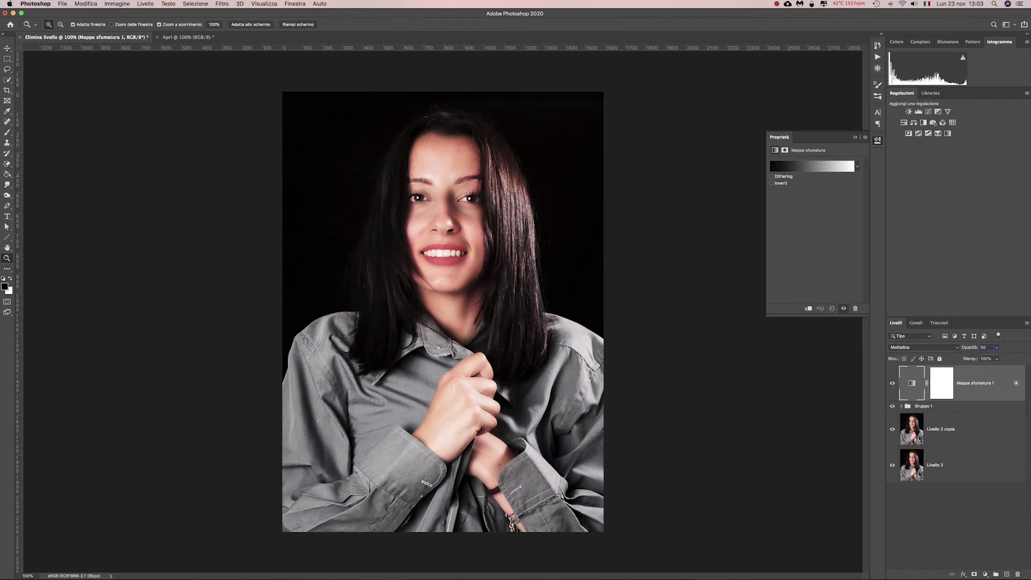
{"action": "left_click", "coordinate": [948, 548]}
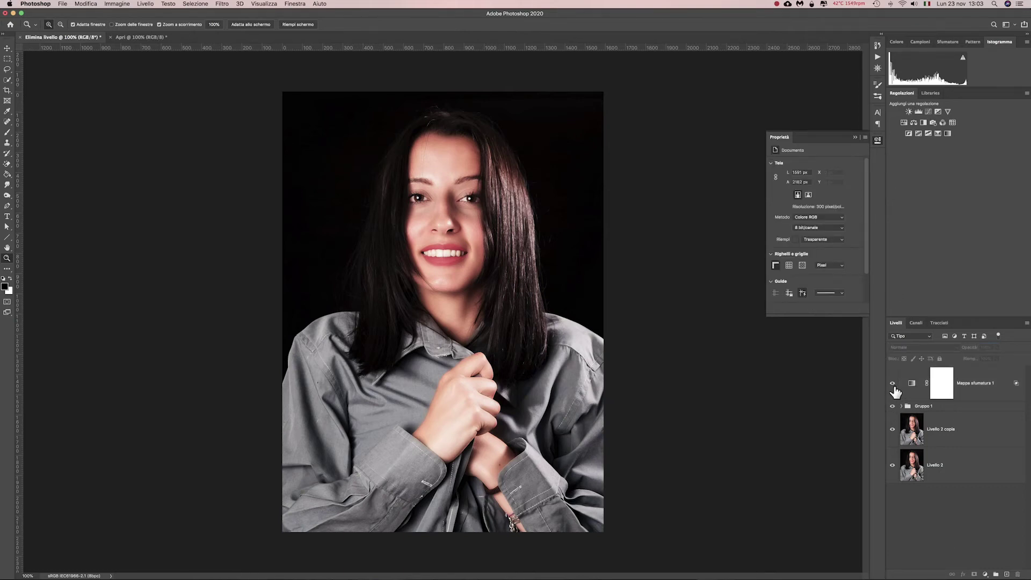
- Hide and show the toning to compare before and after, then switch to the Apri document
{"action": "left_click", "coordinate": [893, 406]}
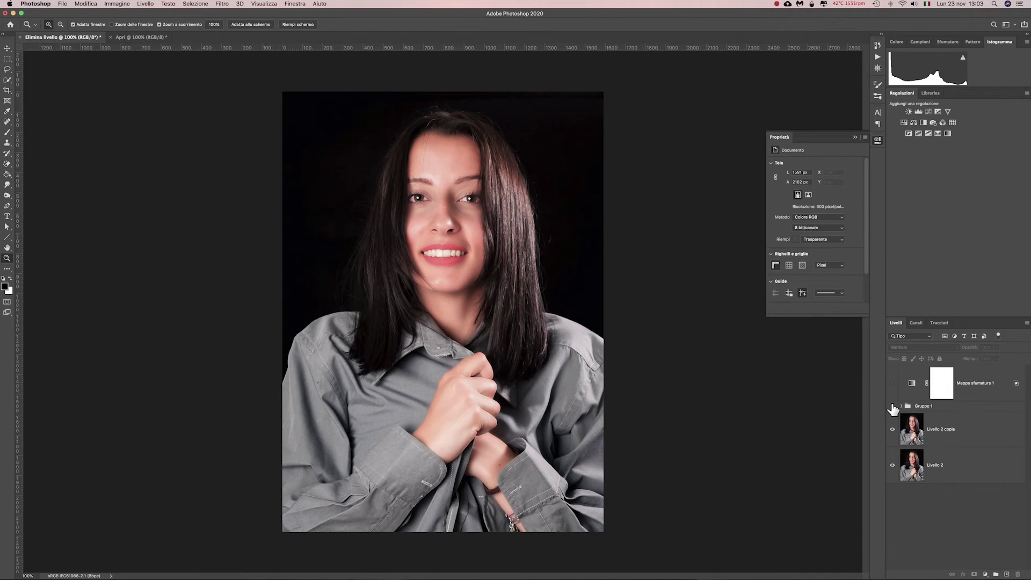
{"action": "left_click", "coordinate": [893, 406]}
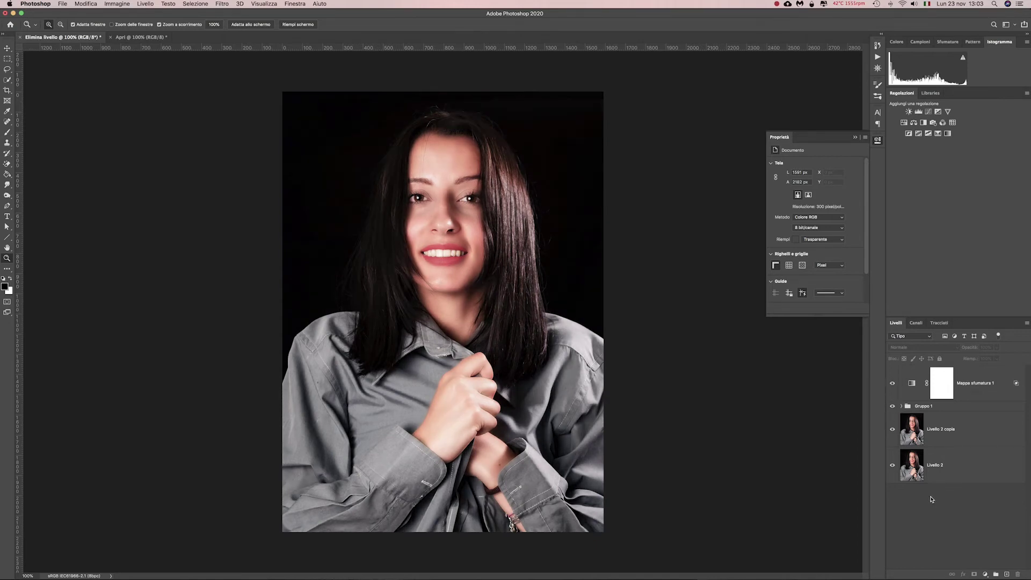
{"action": "key", "text": "ctrl+Tab"}
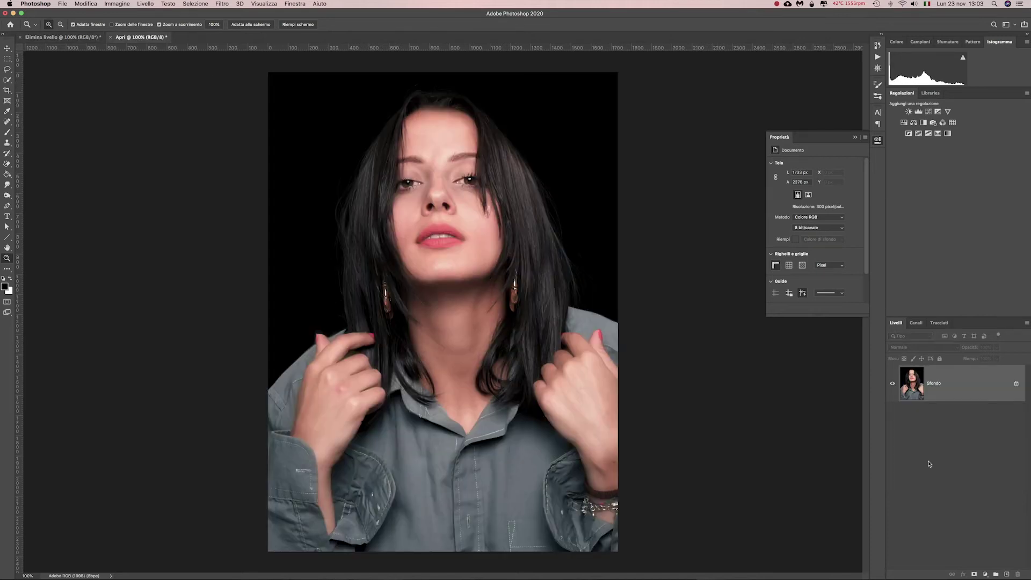
- Add a Mappa sfumatura adjustment layer to the Apri portrait and set it to Moltiplica
{"action": "left_click", "coordinate": [986, 574]}
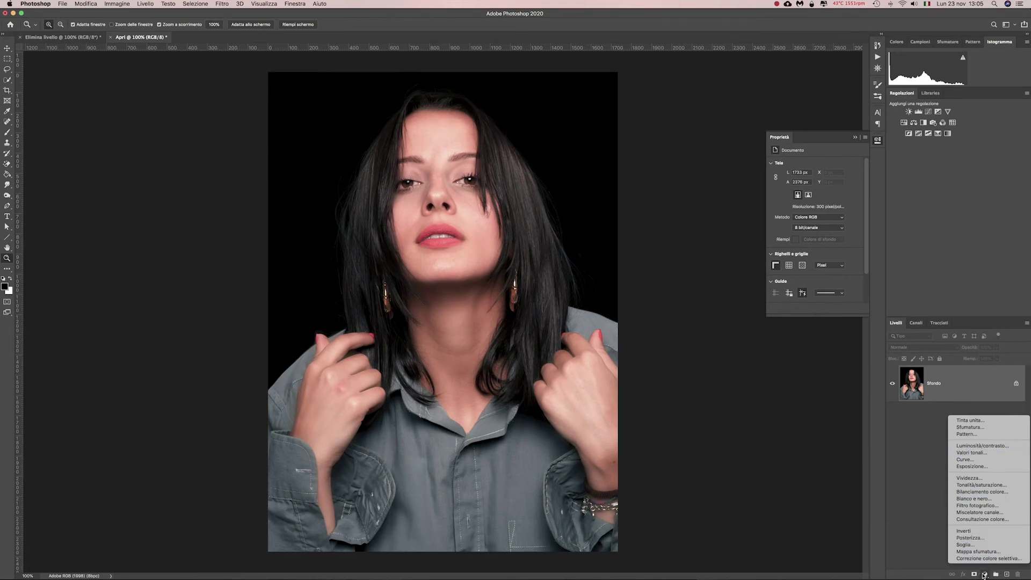
{"action": "left_click", "coordinate": [985, 574]}
{"action": "left_click", "coordinate": [985, 575]}
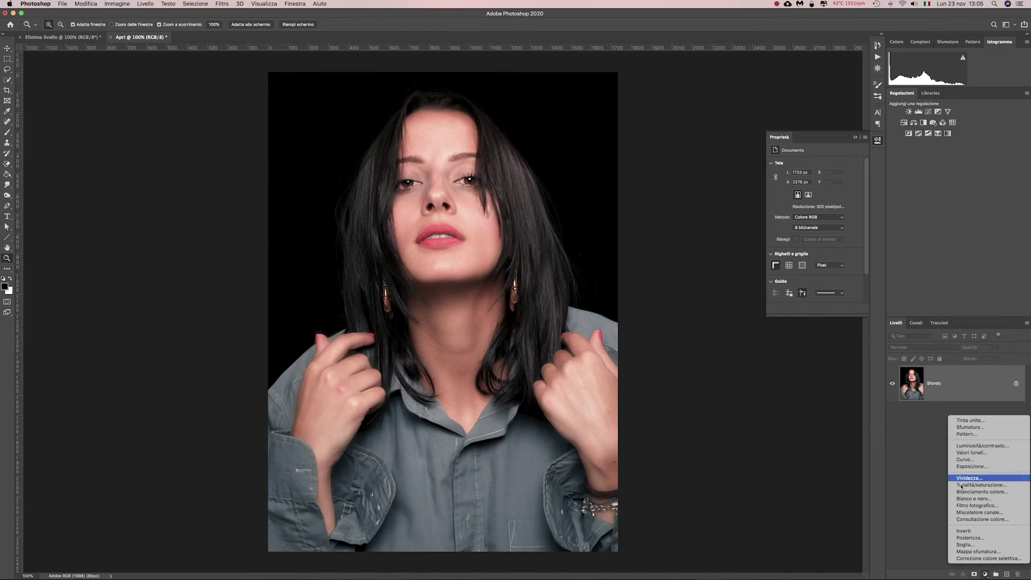
{"action": "left_click", "coordinate": [986, 553]}
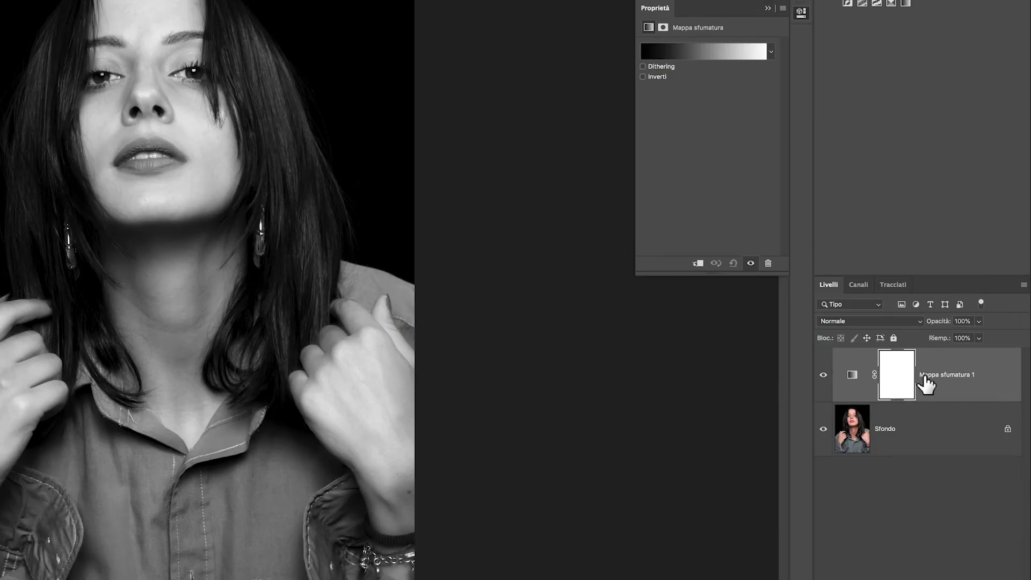
{"action": "left_click", "coordinate": [913, 323]}
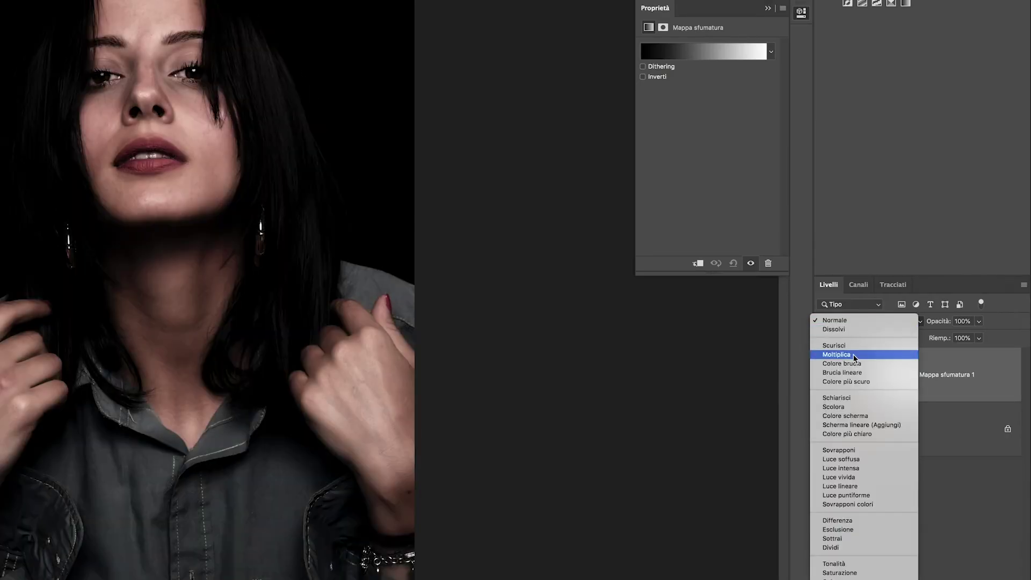
{"action": "left_click", "coordinate": [857, 357]}
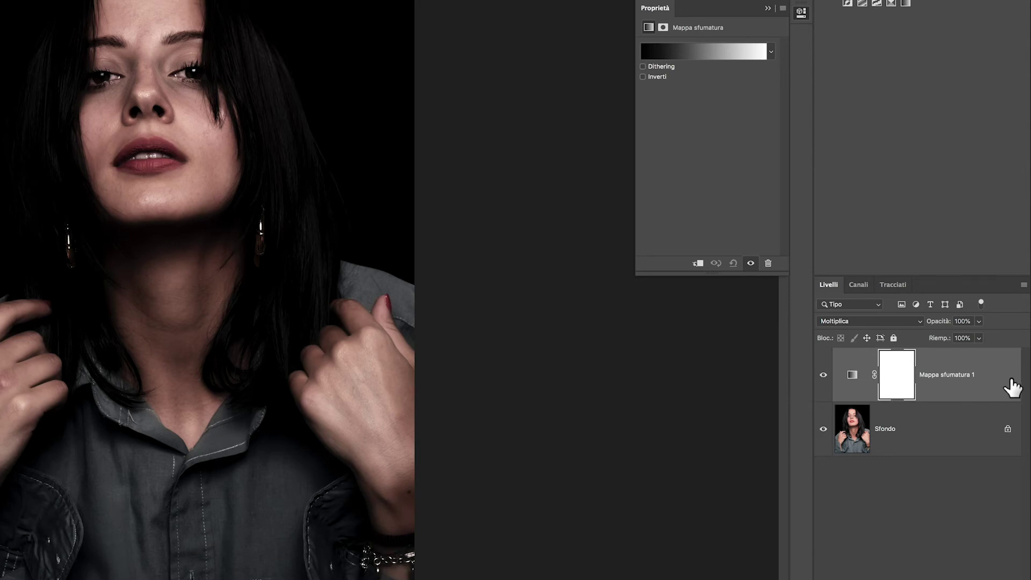
- Split the Blend If white handles to 68/255 underlying and 128/255 for this layer, and apply
{"action": "double_click", "coordinate": [991, 378]}
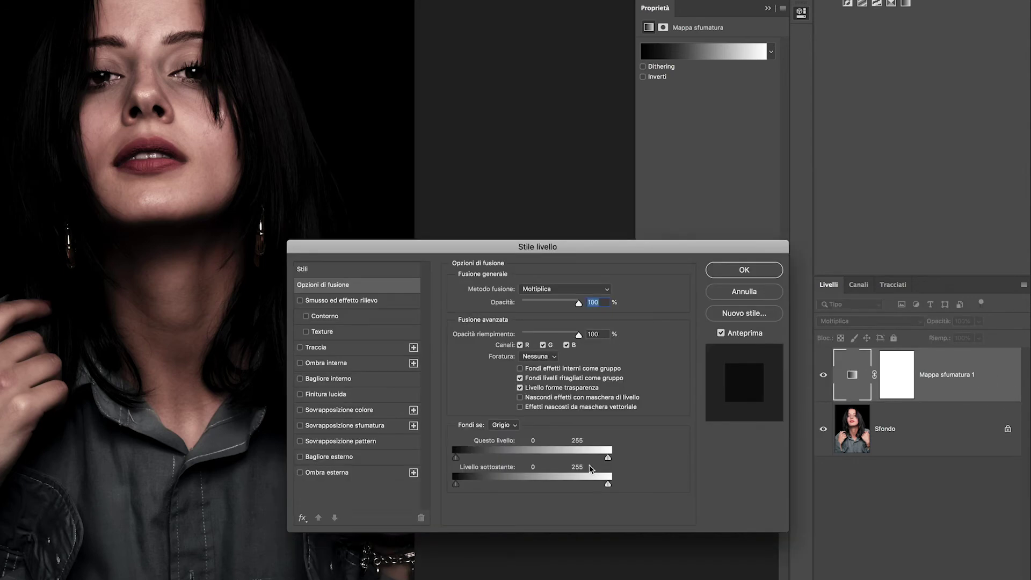
{"action": "left_click_drag", "start_coordinate": [608, 489], "coordinate": [495, 487]}
{"action": "left_click_drag", "start_coordinate": [607, 457], "coordinate": [531, 459]}
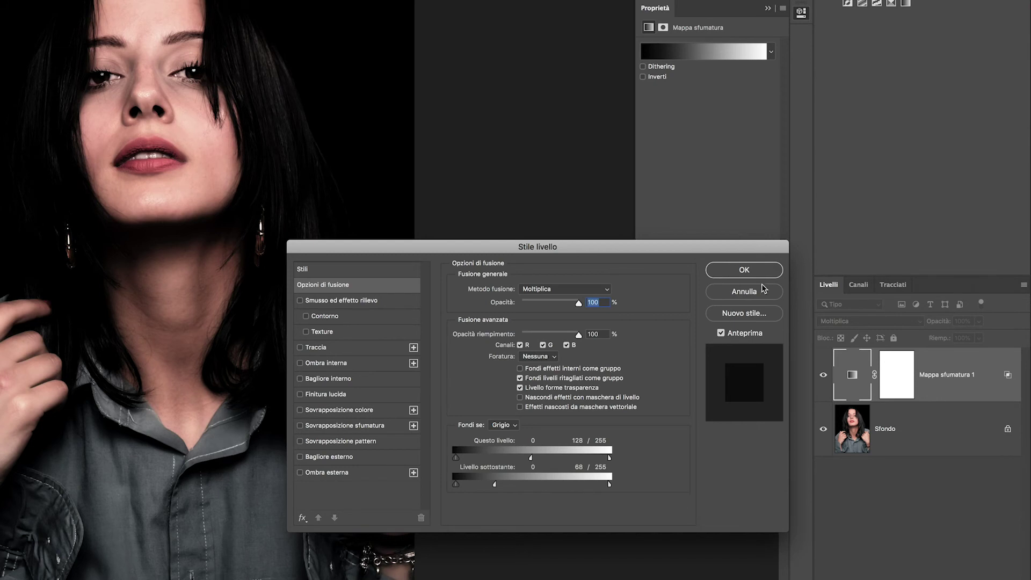
{"action": "left_click", "coordinate": [774, 270]}
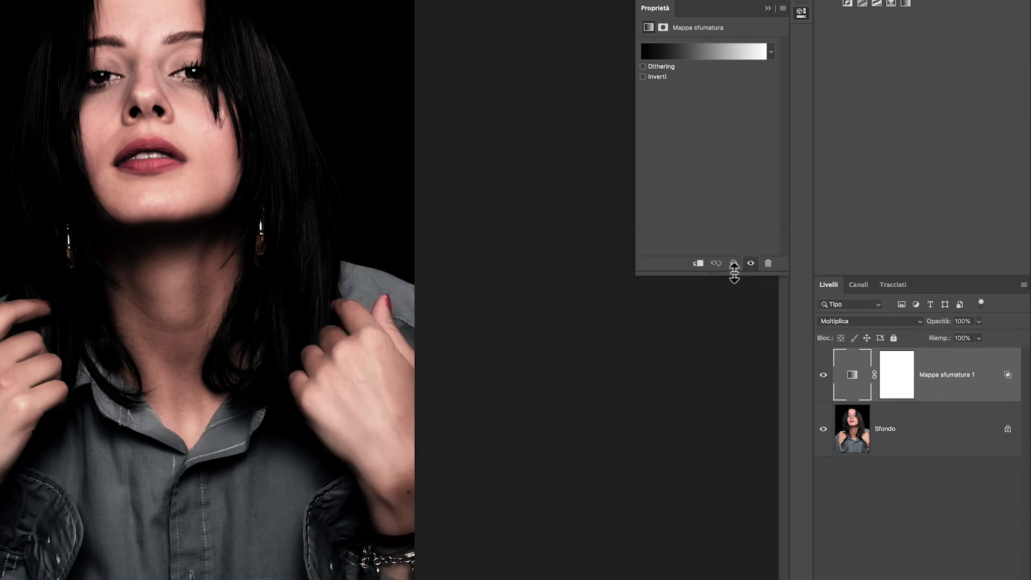
- Add a new colour stop to the gradient map's gradient at position 50%
{"action": "left_click", "coordinate": [707, 51]}
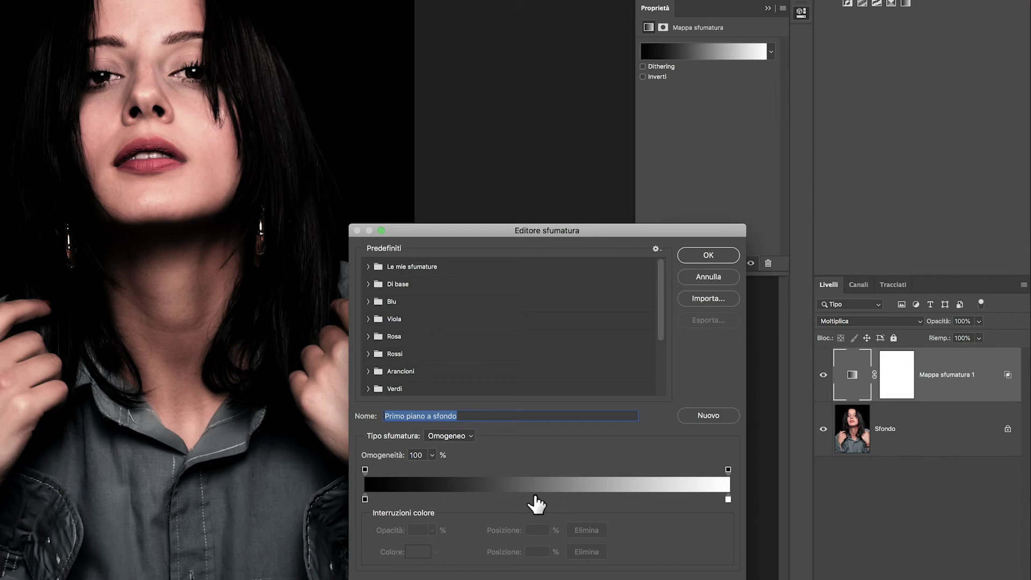
{"action": "left_click", "coordinate": [535, 499]}
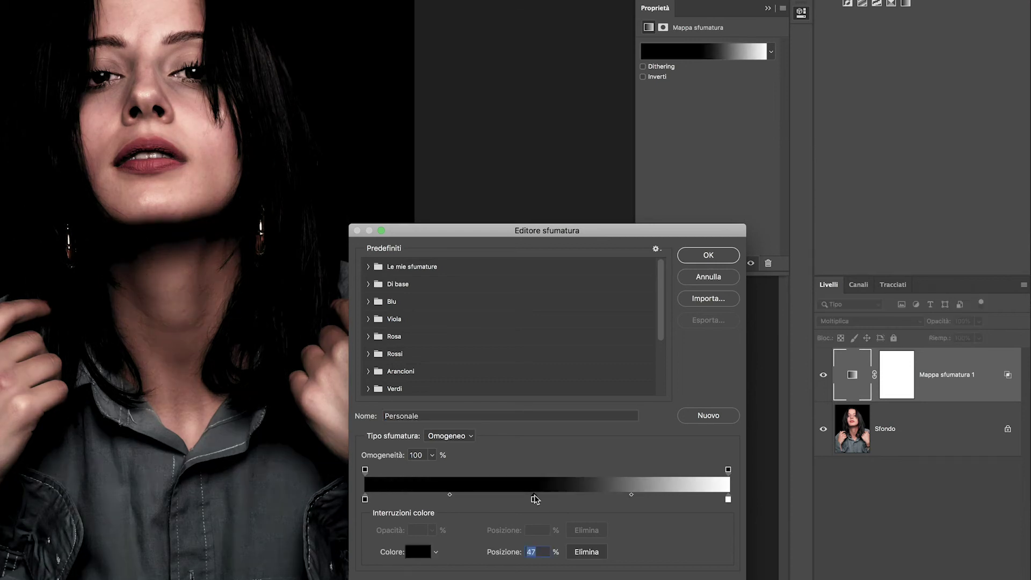
{"action": "left_click", "coordinate": [535, 500]}
{"action": "left_click_drag", "start_coordinate": [534, 499], "coordinate": [547, 499]}
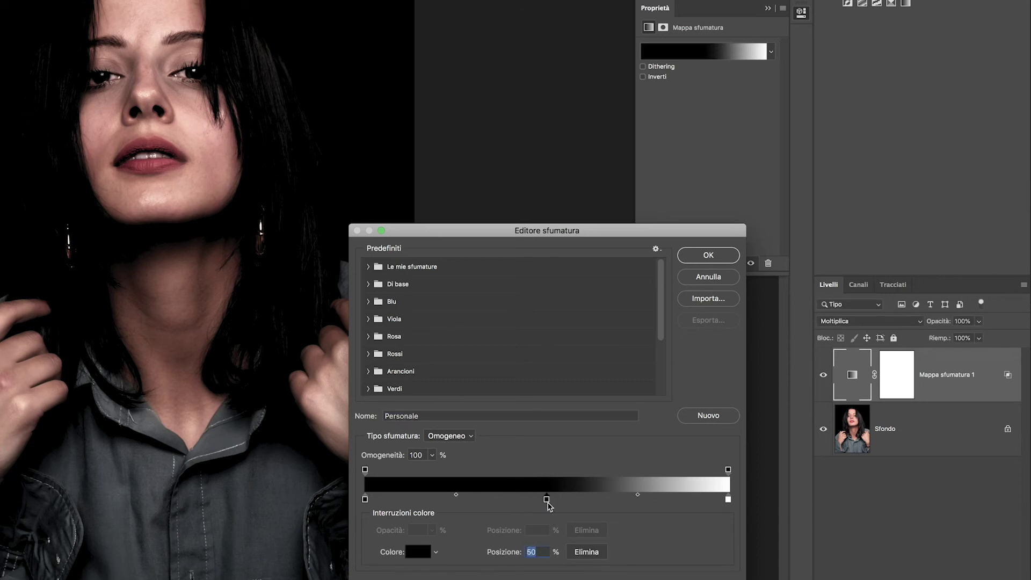
- Make the middle stop 50% brightness gray (#808080)
{"action": "left_click", "coordinate": [418, 554]}
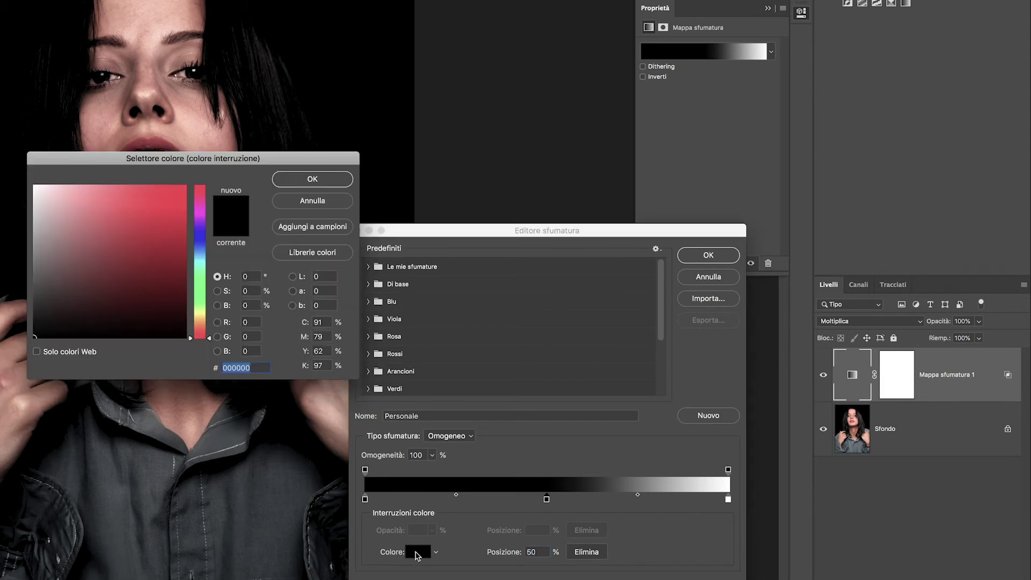
{"action": "left_click", "coordinate": [219, 306]}
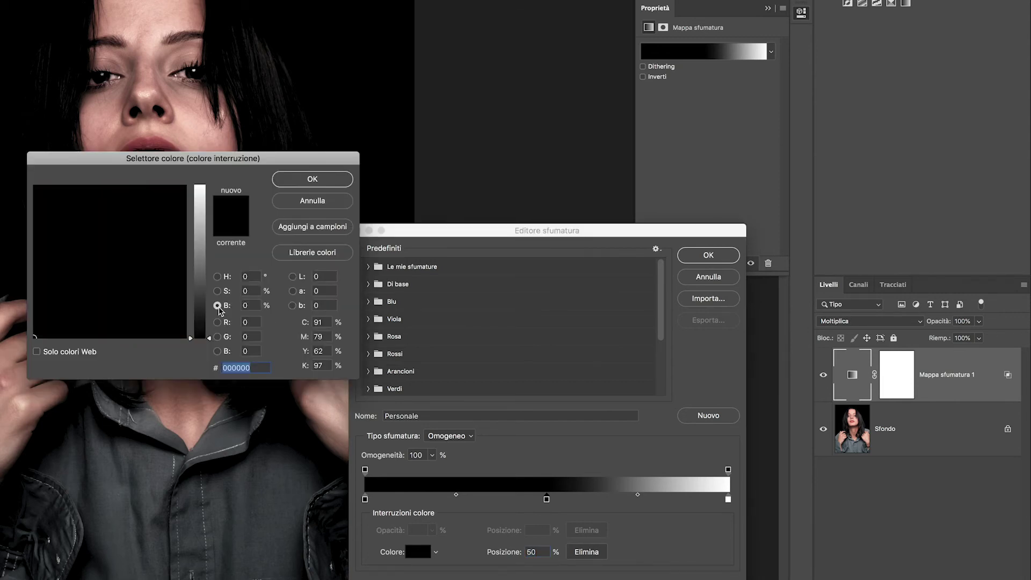
{"action": "left_click", "coordinate": [244, 305]}
{"action": "type", "text": "50"}
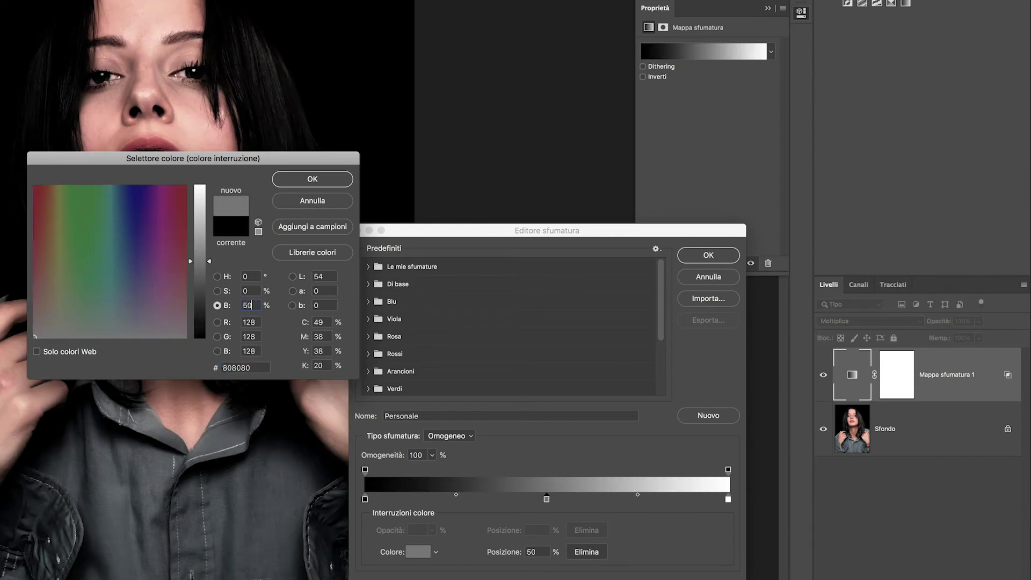
{"action": "left_click", "coordinate": [313, 180]}
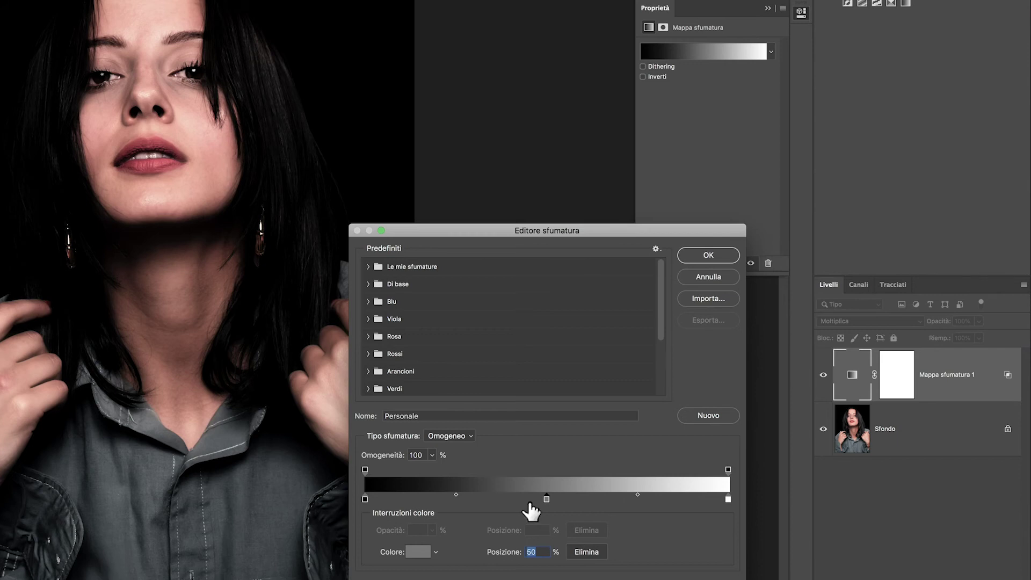
- Move the gray stop to 38%, black to 2%, white to 80%, add a gray stop at 37%, confirm
{"action": "left_click_drag", "start_coordinate": [546, 499], "coordinate": [543, 499]}
{"action": "mouse_move", "coordinate": [703, 468]}
{"action": "left_mouse_down"}
{"action": "mouse_move", "coordinate": [636, 471]}
{"action": "mouse_move", "coordinate": [770, 468]}
{"action": "mouse_move", "coordinate": [705, 469]}
{"action": "left_mouse_up"}
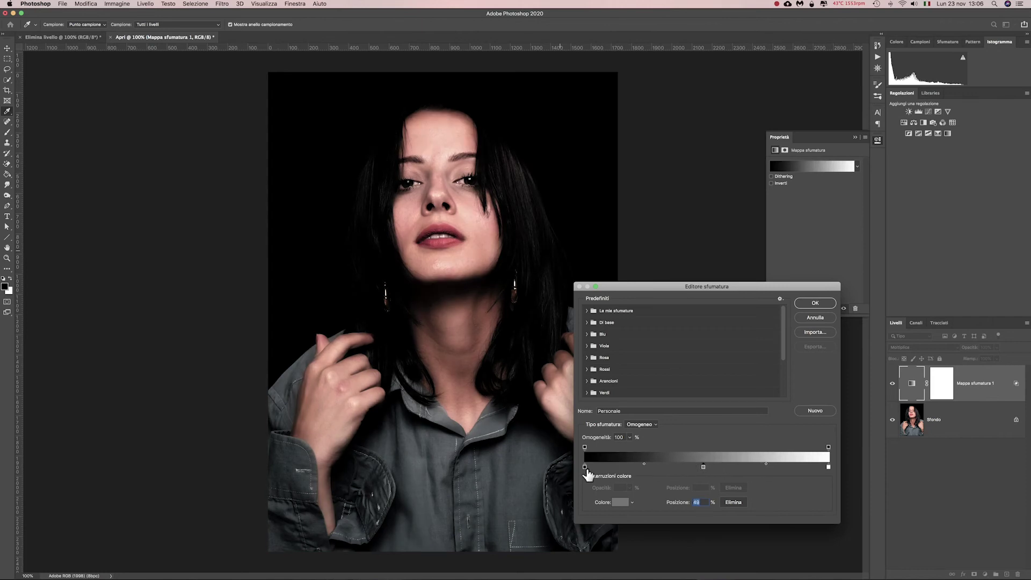
{"action": "mouse_move", "coordinate": [585, 468]}
{"action": "left_mouse_down"}
{"action": "mouse_move", "coordinate": [622, 470]}
{"action": "mouse_move", "coordinate": [582, 470]}
{"action": "left_mouse_up"}
{"action": "mouse_move", "coordinate": [827, 467]}
{"action": "left_mouse_down"}
{"action": "mouse_move", "coordinate": [733, 467]}
{"action": "mouse_move", "coordinate": [843, 468]}
{"action": "left_mouse_up"}
{"action": "left_click_drag", "start_coordinate": [706, 469], "coordinate": [666, 469]}
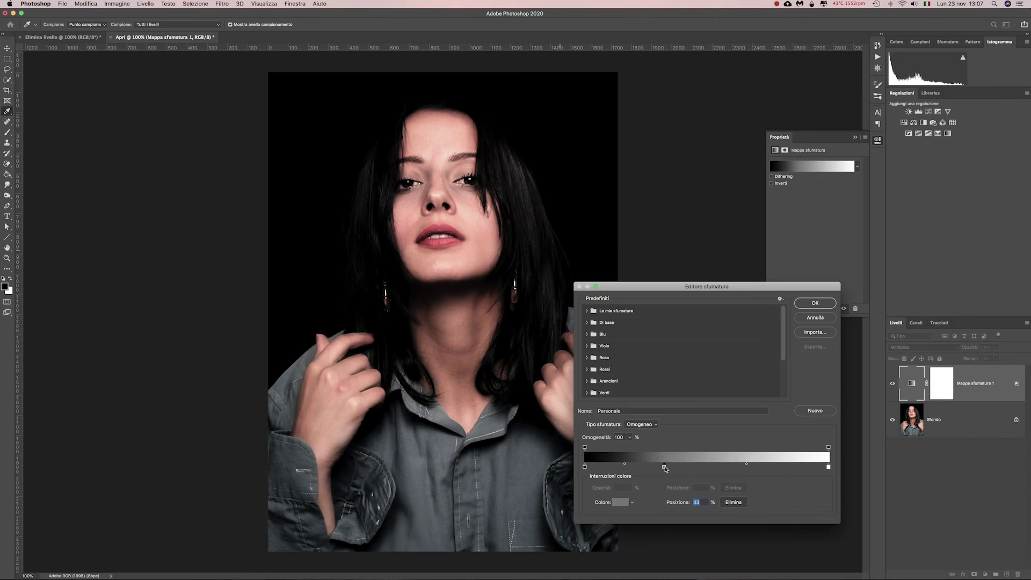
{"action": "left_click", "coordinate": [816, 303]}
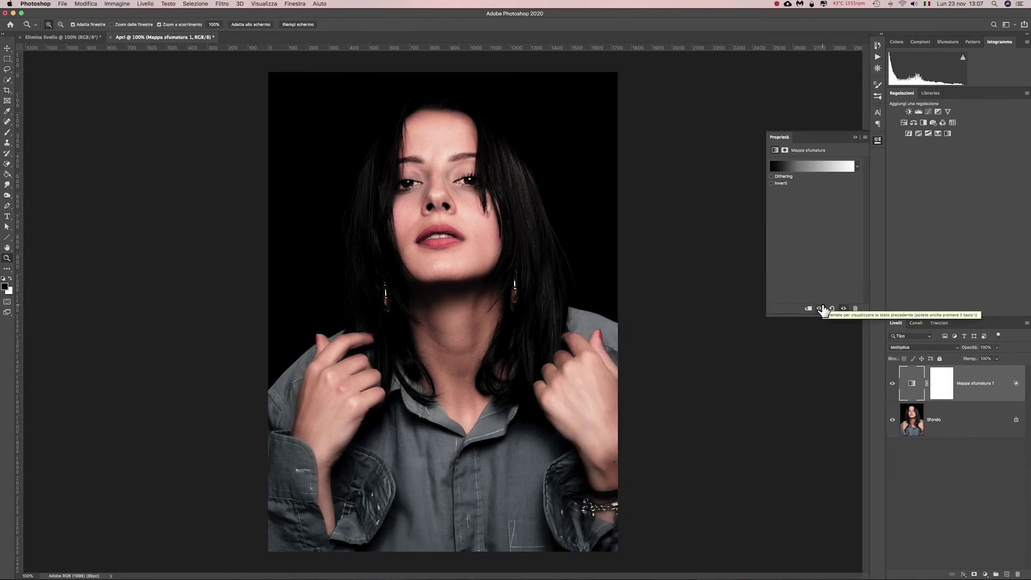
- Toggle the gradient map's visibility twice to compare the photo with and without it
{"action": "left_click", "coordinate": [893, 385]}
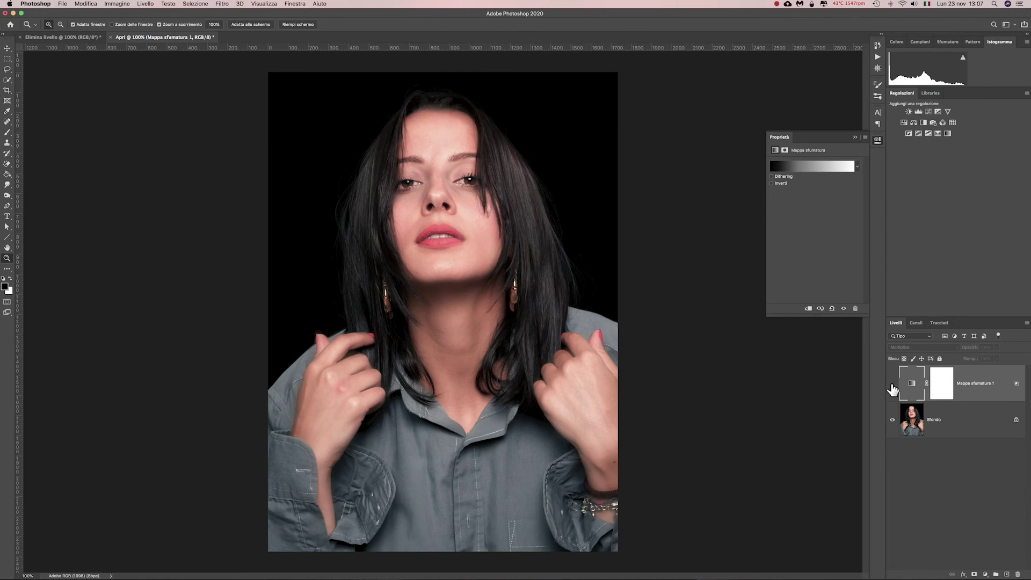
{"action": "left_click", "coordinate": [893, 384]}
{"action": "left_click", "coordinate": [893, 384]}
{"action": "left_click", "coordinate": [893, 385]}
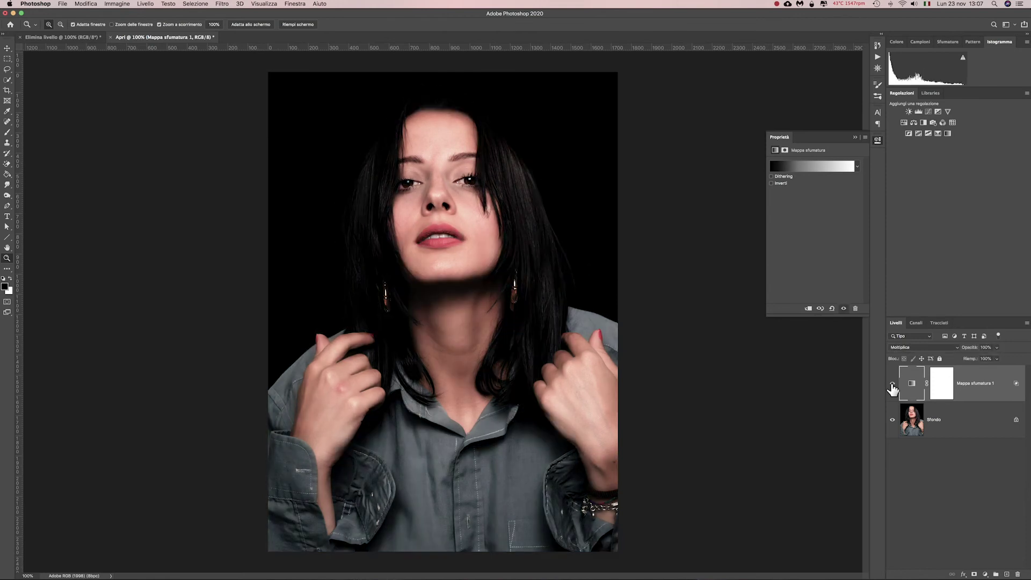
- Set the gradient map to 75% opacity and target its layer mask
{"action": "left_click", "coordinate": [997, 349]}
{"action": "left_click_drag", "start_coordinate": [979, 359], "coordinate": [982, 358]}
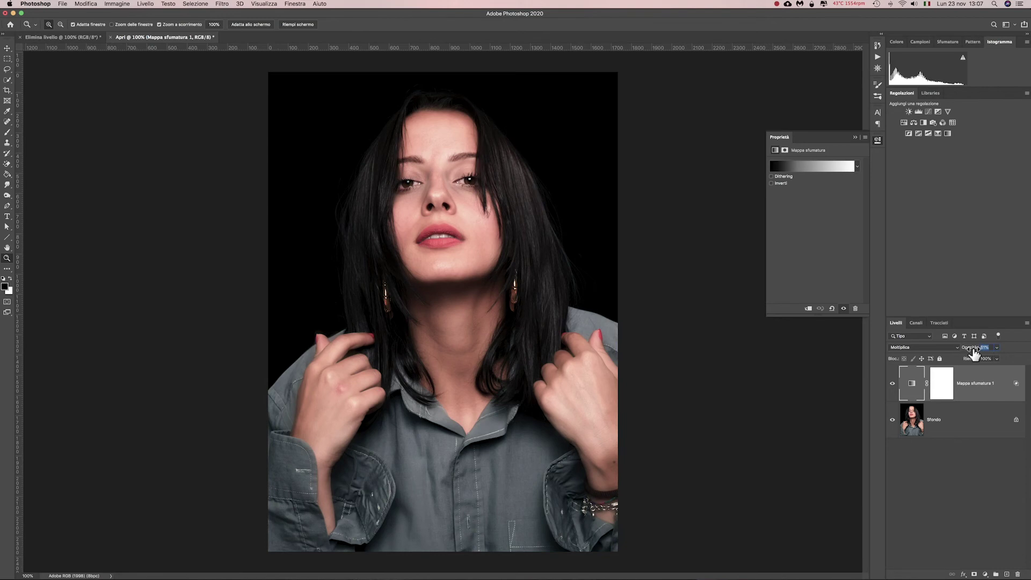
{"action": "type", "text": "75"}
{"action": "left_click", "coordinate": [949, 445]}
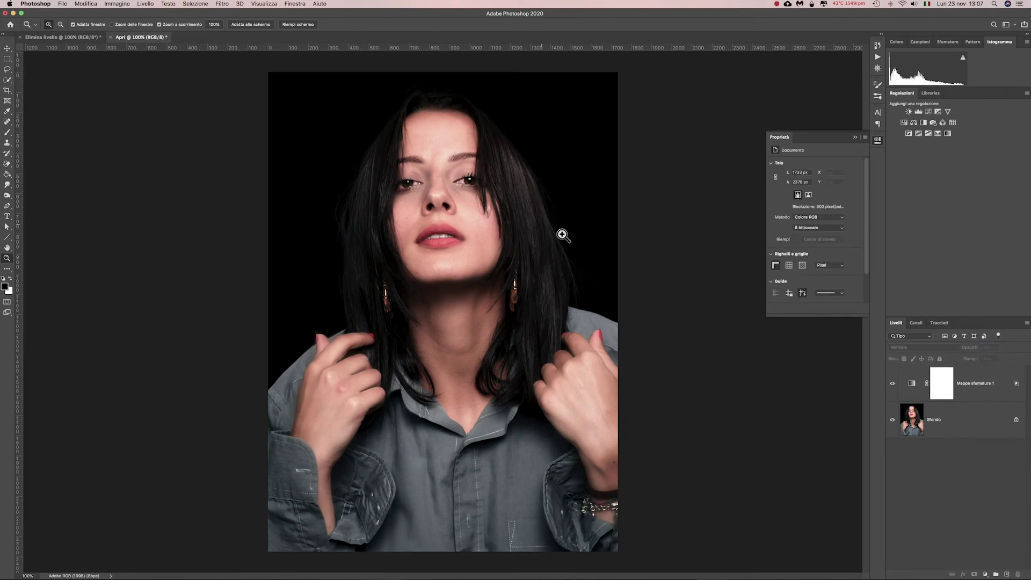
{"action": "left_click", "coordinate": [943, 397]}
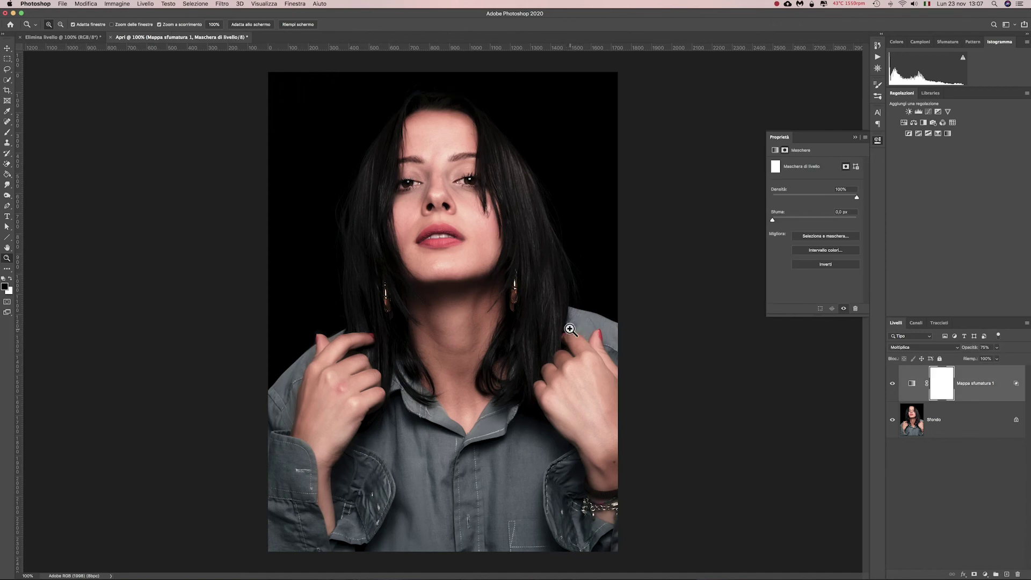
- Set up the Brush at size 208 with 100% flow and 50% opacity
{"action": "key", "text": "b"}
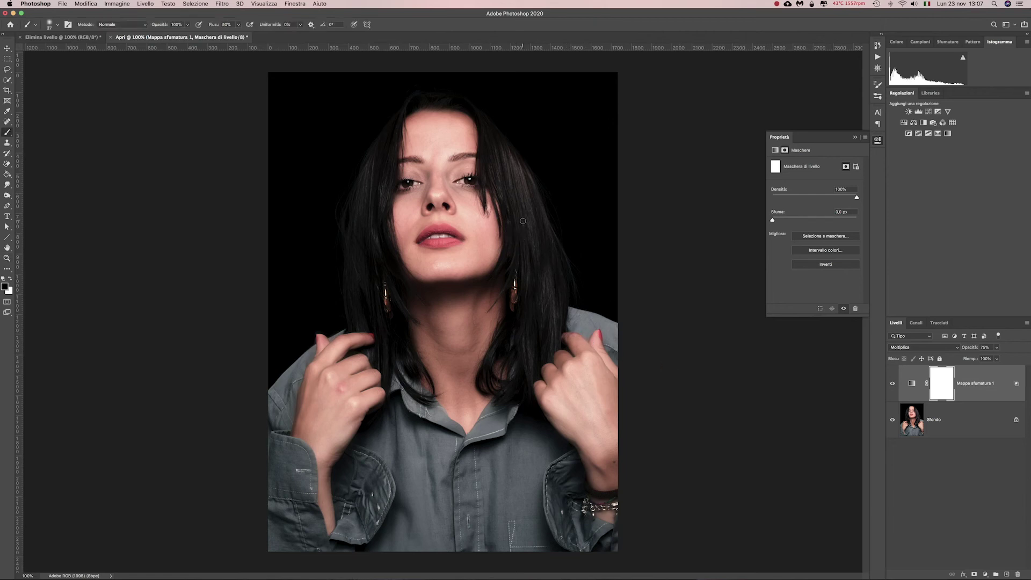
{"action": "left_click_drag", "start_coordinate": [518, 220], "coordinate": [541, 237]}
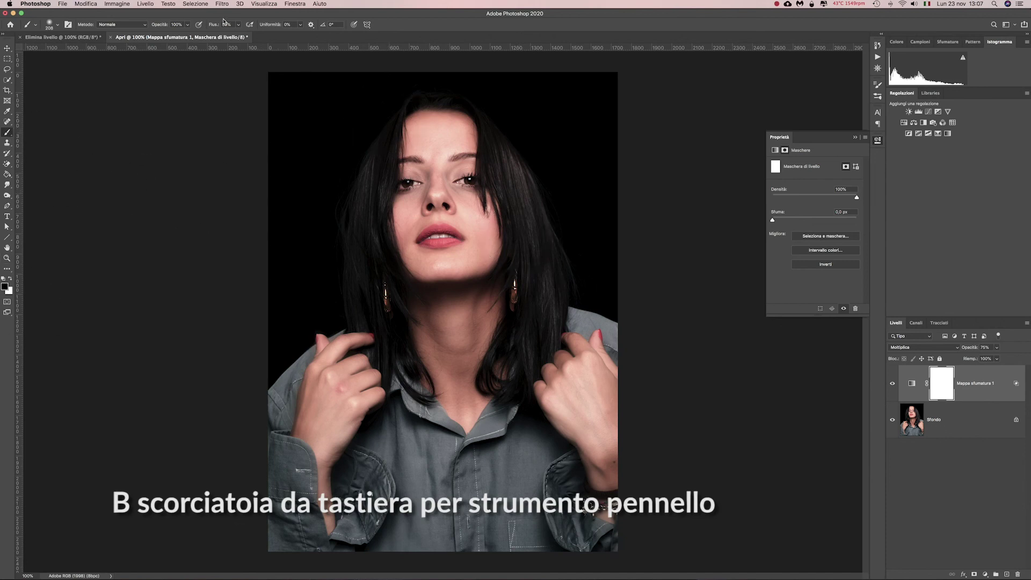
{"action": "left_click_drag", "start_coordinate": [213, 24], "coordinate": [228, 25]}
{"action": "type", "text": "100"}
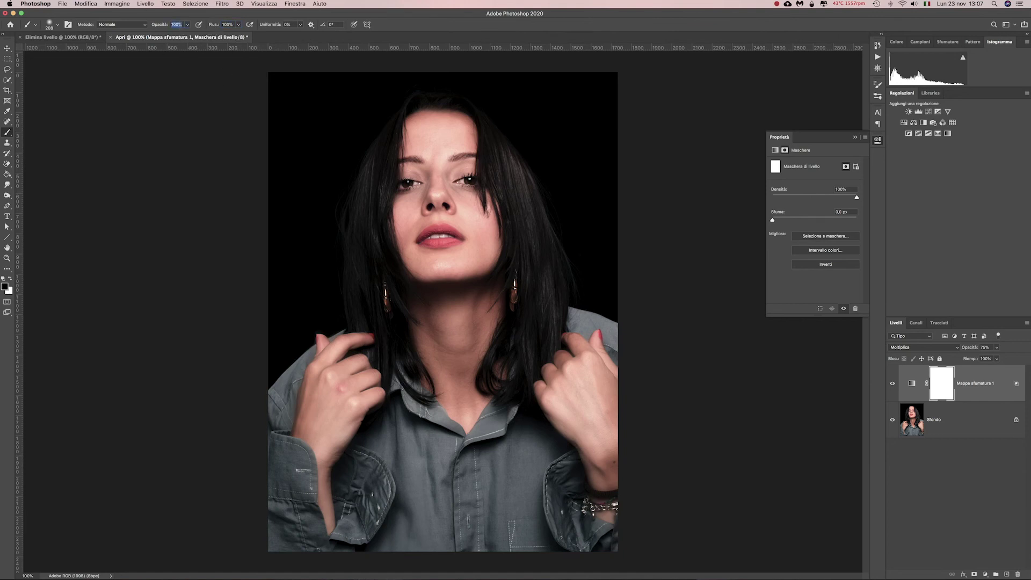
{"action": "type", "text": "50"}
{"action": "key", "text": "Return"}
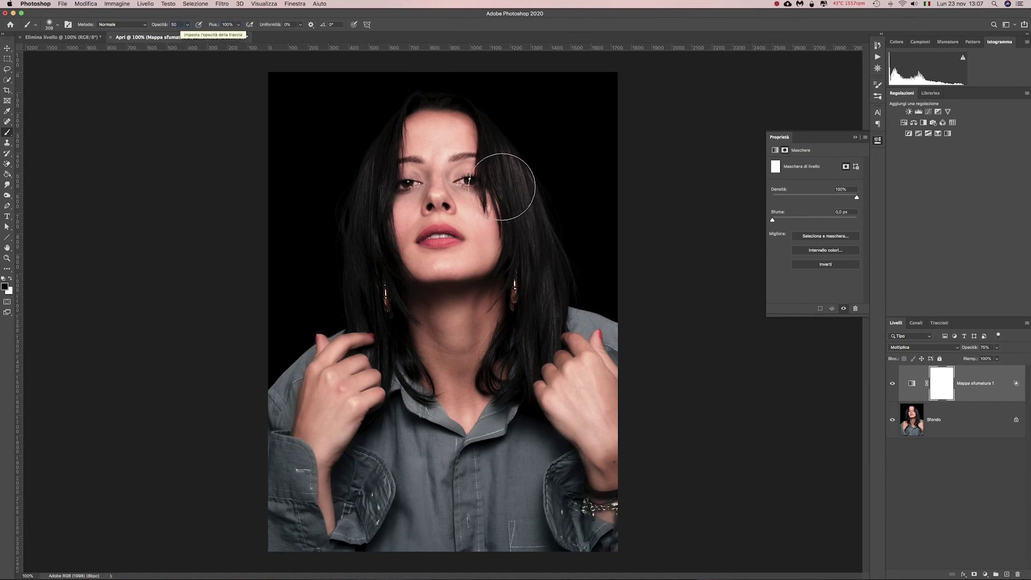
- Paint black on the mask over the hair on the right, left down to the collar, and top
{"action": "mouse_move", "coordinate": [488, 121]}
{"action": "left_mouse_down"}
{"action": "mouse_move", "coordinate": [510, 166]}
{"action": "mouse_move", "coordinate": [498, 369]}
{"action": "left_mouse_up"}
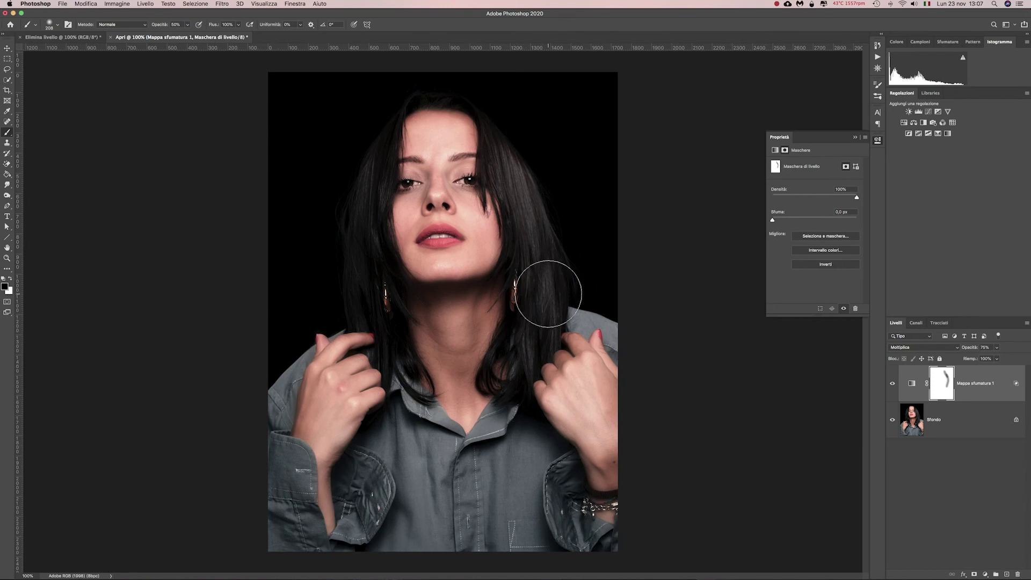
{"action": "left_click_drag", "start_coordinate": [368, 188], "coordinate": [416, 398]}
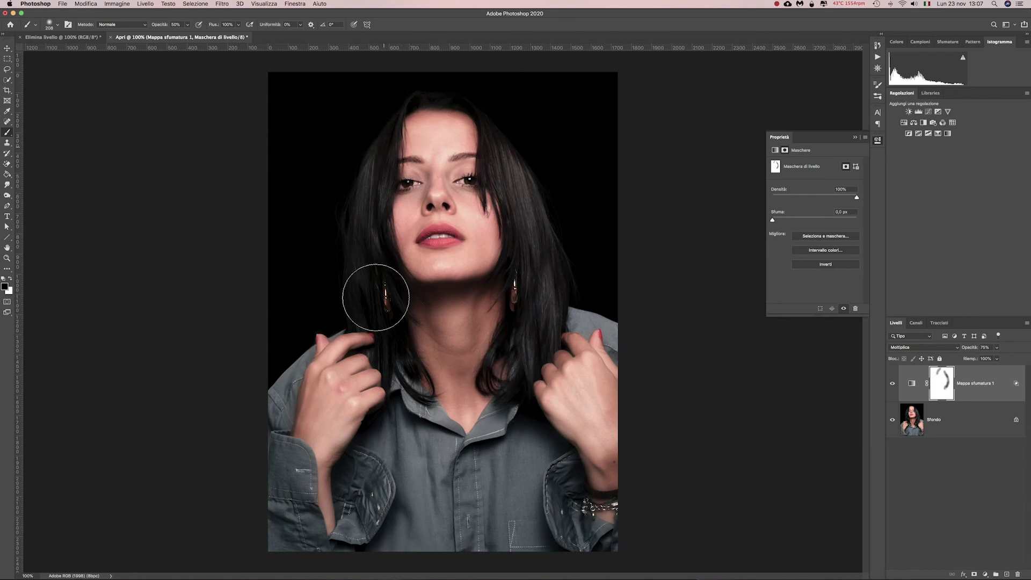
{"action": "left_click_drag", "start_coordinate": [460, 92], "coordinate": [414, 97]}
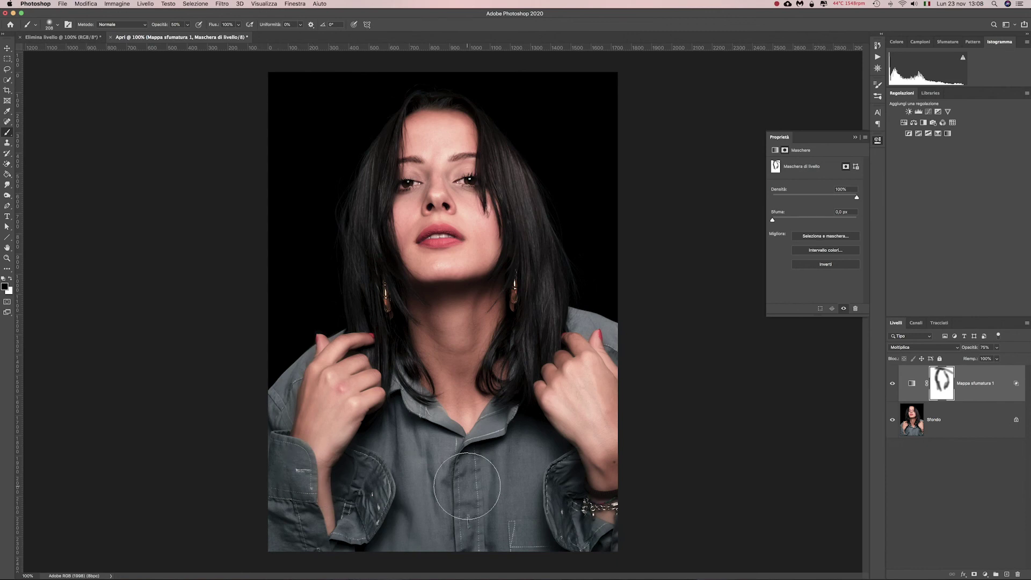
- Hide and show the gradient map, then try opacities of 100% and 52%
{"action": "left_click", "coordinate": [893, 384]}
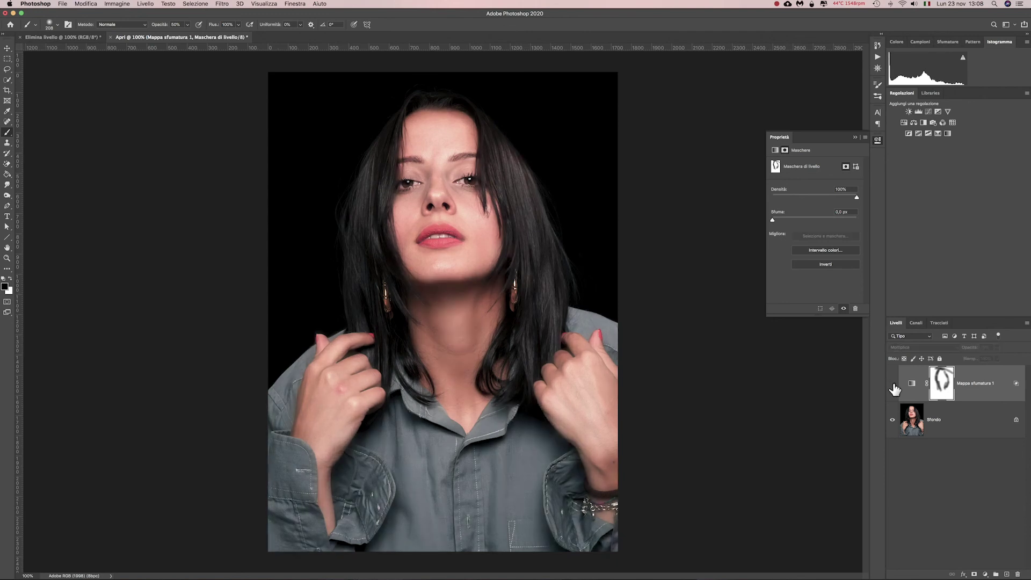
{"action": "left_click", "coordinate": [892, 383]}
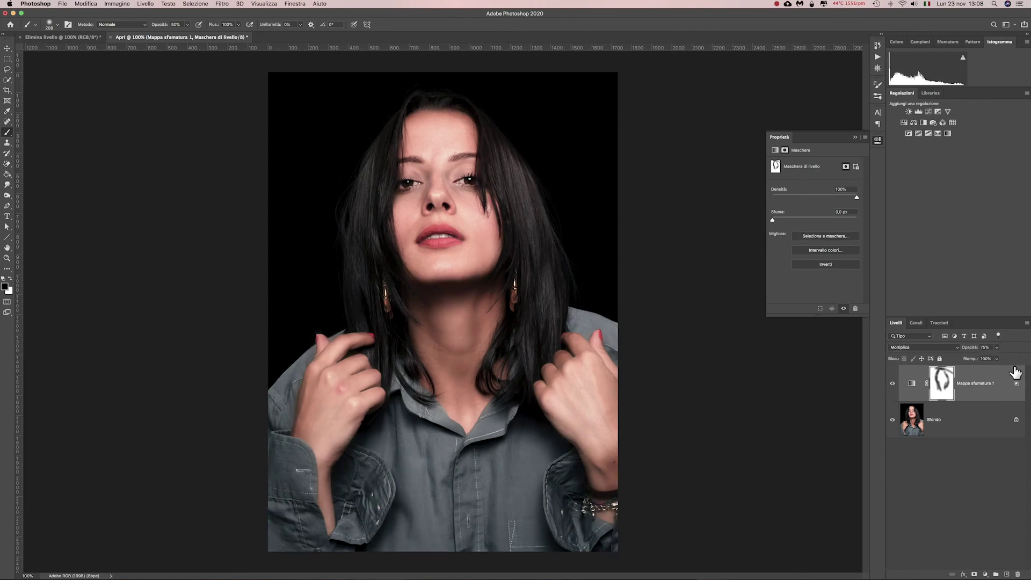
{"action": "left_click", "coordinate": [997, 348]}
{"action": "left_click_drag", "start_coordinate": [997, 359], "coordinate": [1015, 360]}
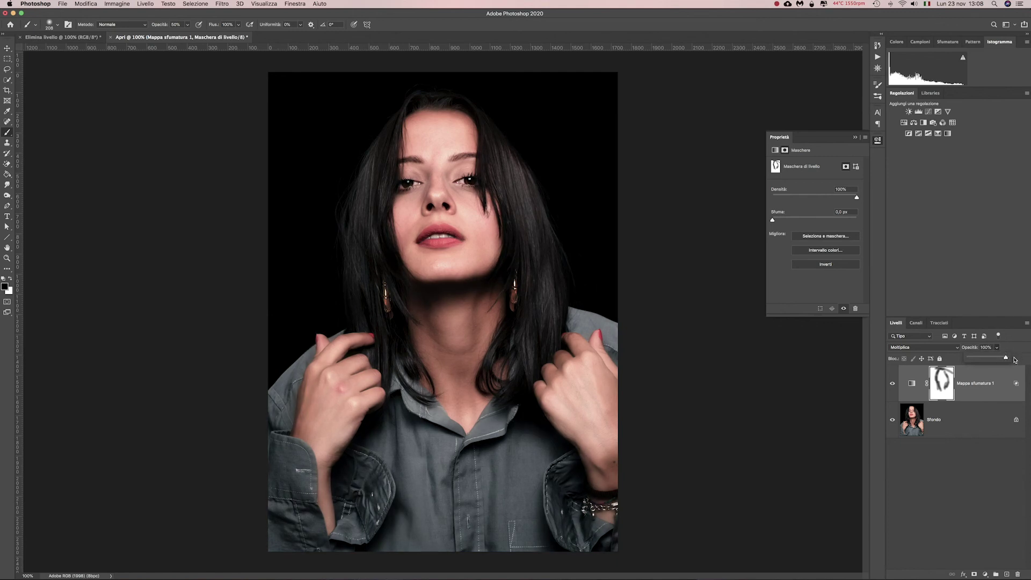
{"action": "mouse_move", "coordinate": [1007, 360]}
{"action": "left_mouse_down"}
{"action": "mouse_move", "coordinate": [990, 360]}
{"action": "mouse_move", "coordinate": [1014, 360]}
{"action": "left_mouse_up"}
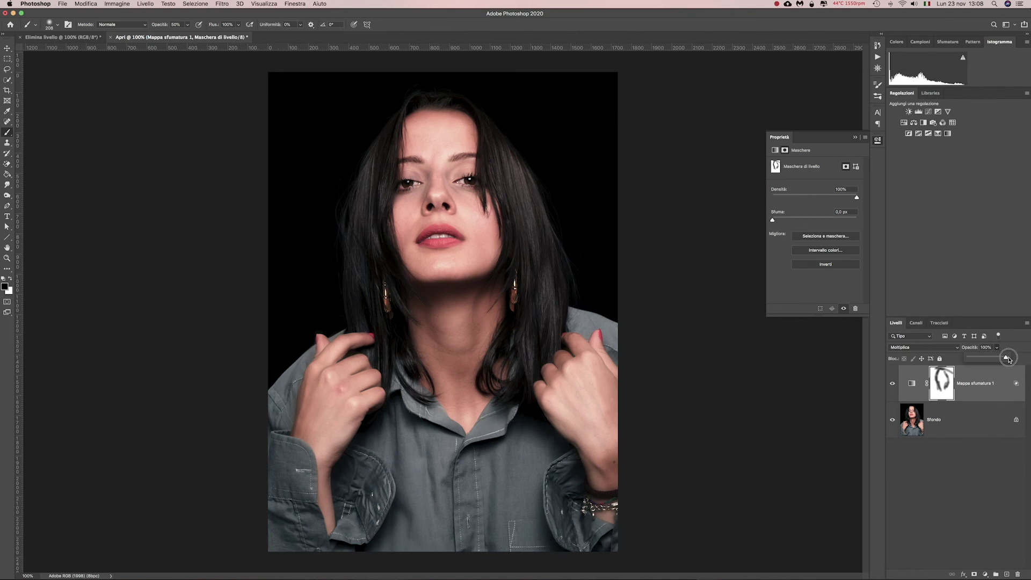
- Shrink the brush to 96 and bring the gradient map back to full 100% opacity
{"action": "left_click_drag", "start_coordinate": [439, 243], "coordinate": [429, 239]}
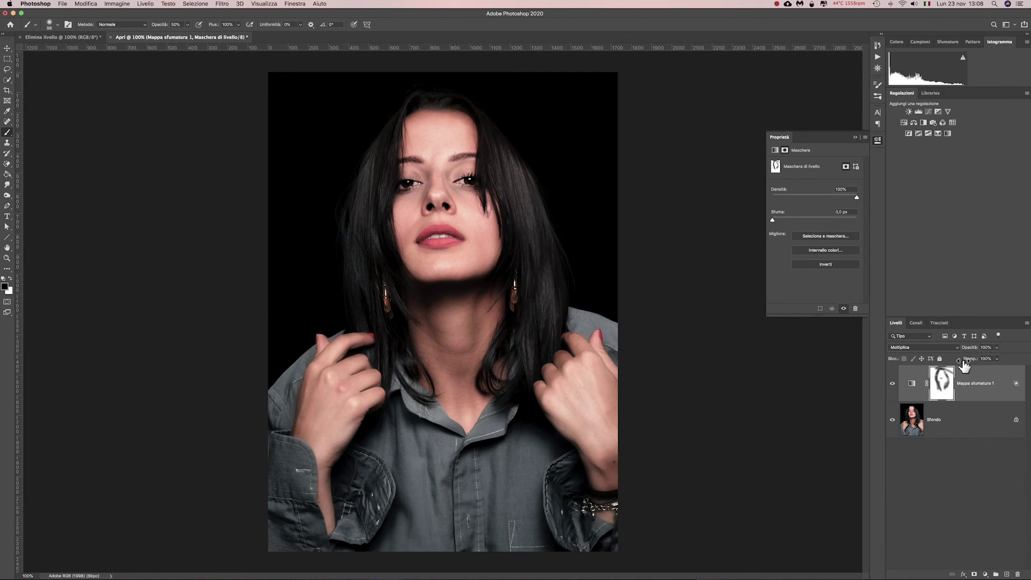
{"action": "left_click", "coordinate": [997, 348]}
{"action": "mouse_move", "coordinate": [994, 357]}
{"action": "left_mouse_down"}
{"action": "mouse_move", "coordinate": [986, 360]}
{"action": "mouse_move", "coordinate": [1010, 359]}
{"action": "left_mouse_up"}
{"action": "left_click", "coordinate": [975, 478]}
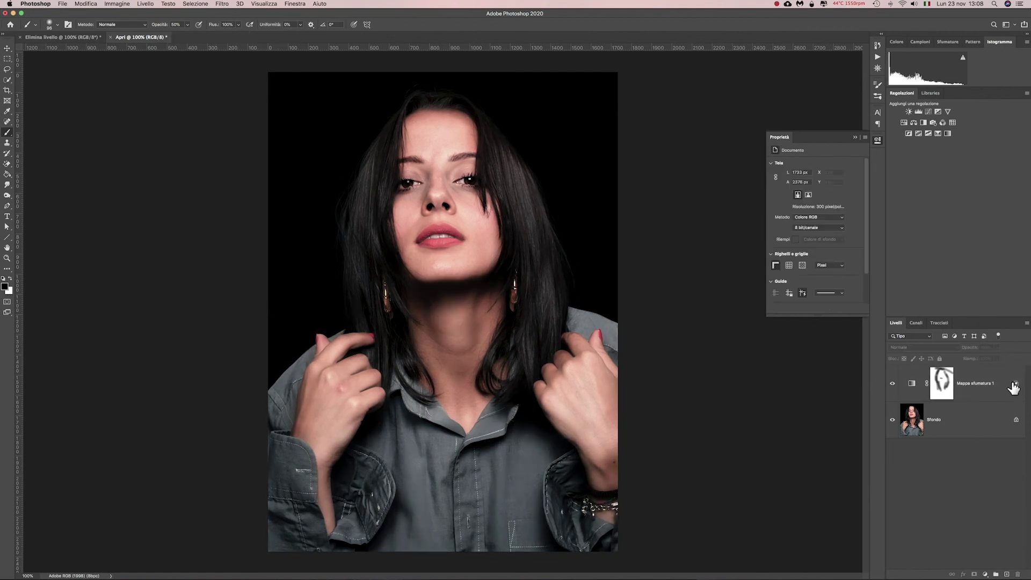
- Narrow the gradient map's underlying-layer Blend If range, confirm the layer style, and reselect the Brush
{"action": "double_click", "coordinate": [1018, 385]}
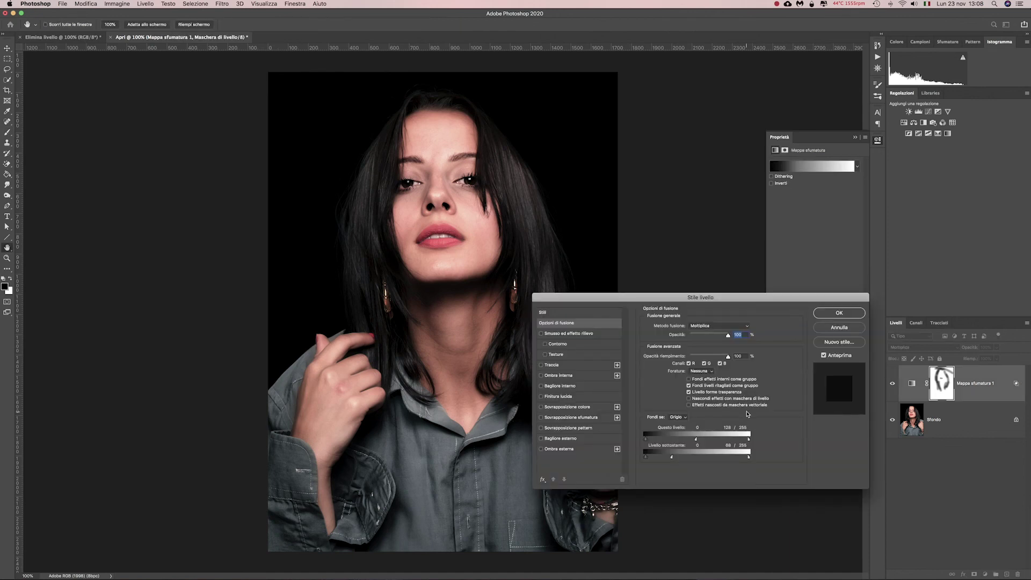
{"action": "mouse_move", "coordinate": [679, 462]}
{"action": "left_mouse_down"}
{"action": "mouse_move", "coordinate": [660, 461]}
{"action": "mouse_move", "coordinate": [675, 441]}
{"action": "mouse_move", "coordinate": [664, 442]}
{"action": "mouse_move", "coordinate": [719, 442]}
{"action": "mouse_move", "coordinate": [666, 458]}
{"action": "left_mouse_up"}
{"action": "left_click", "coordinate": [835, 318]}
{"action": "key", "text": "b"}
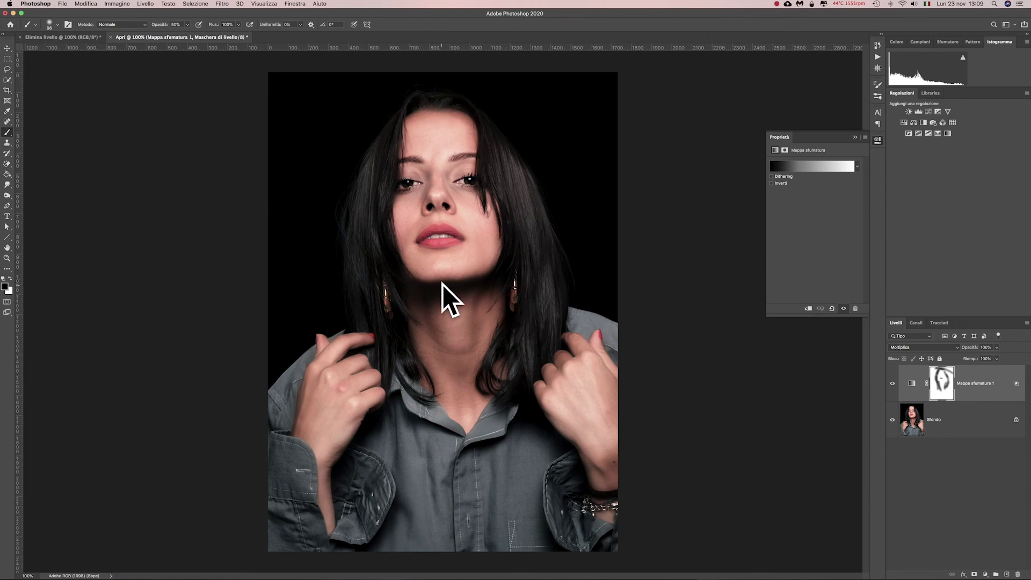
- Keep the gradient map at 100% opacity with its mask targeted, and set a 172 brush at 8% opacity
{"action": "mouse_move", "coordinate": [996, 350]}
{"action": "left_mouse_down"}
{"action": "mouse_move", "coordinate": [978, 360]}
{"action": "mouse_move", "coordinate": [984, 366]}
{"action": "left_mouse_up"}
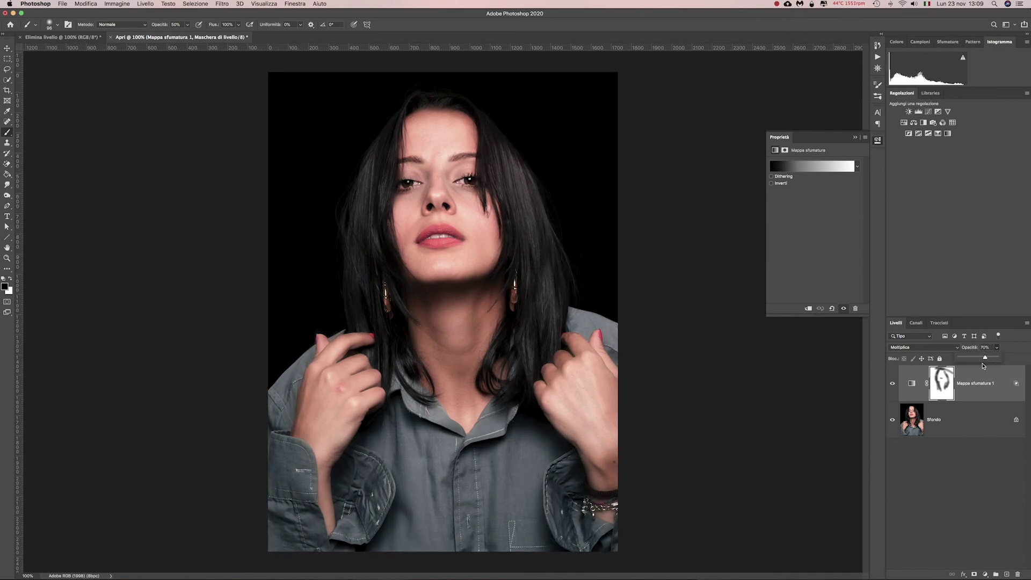
{"action": "left_click", "coordinate": [948, 388]}
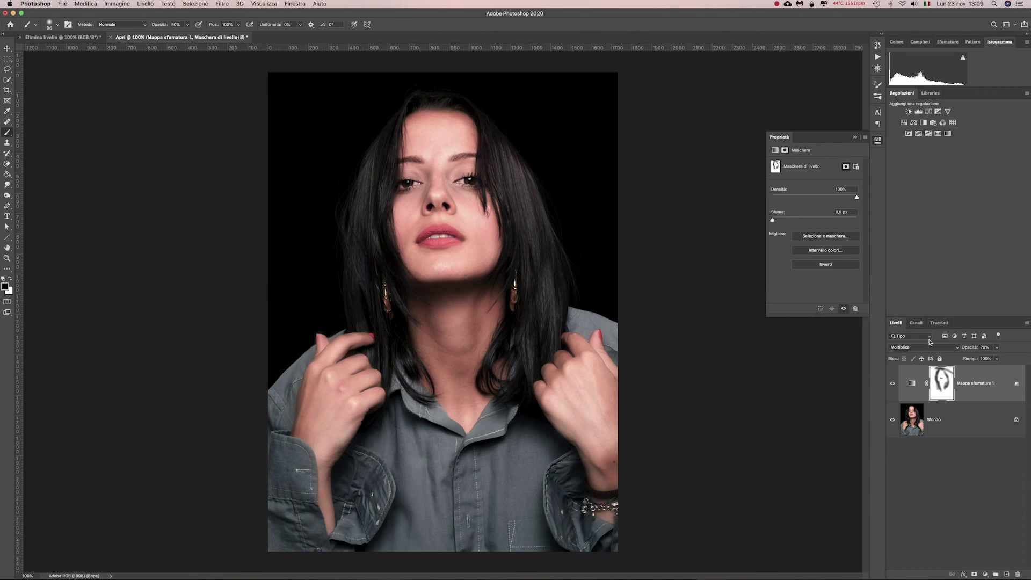
{"action": "left_click_drag", "start_coordinate": [1001, 352], "coordinate": [1015, 358]}
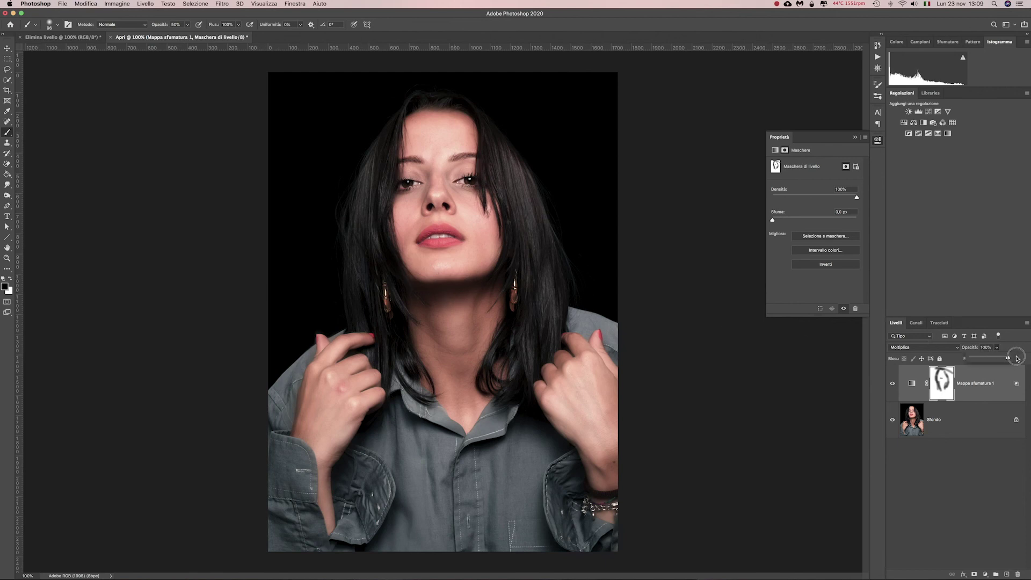
{"action": "left_click_drag", "start_coordinate": [478, 293], "coordinate": [508, 285]}
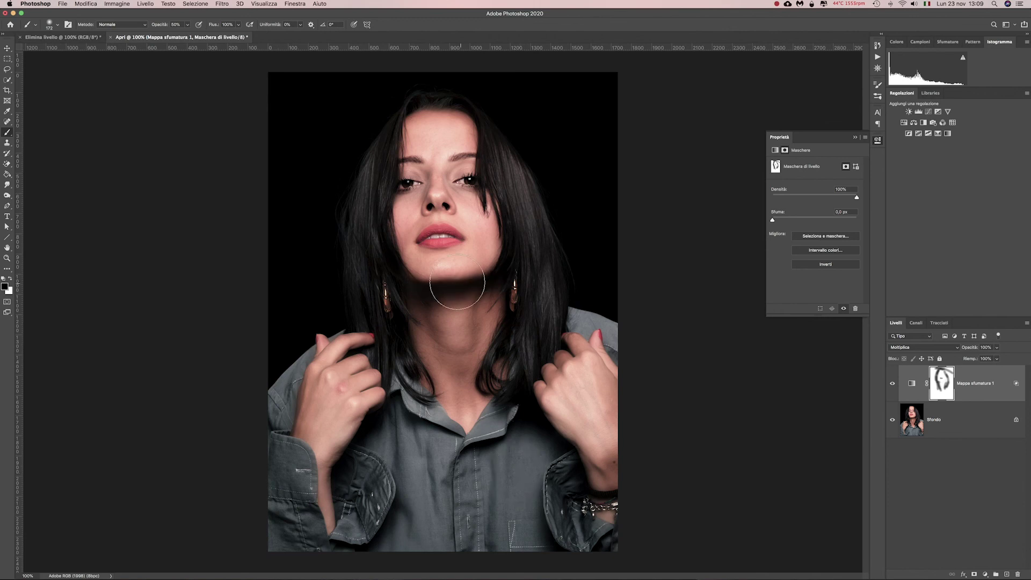
{"action": "left_click_drag", "start_coordinate": [190, 25], "coordinate": [162, 32]}
{"action": "left_click", "coordinate": [949, 469]}
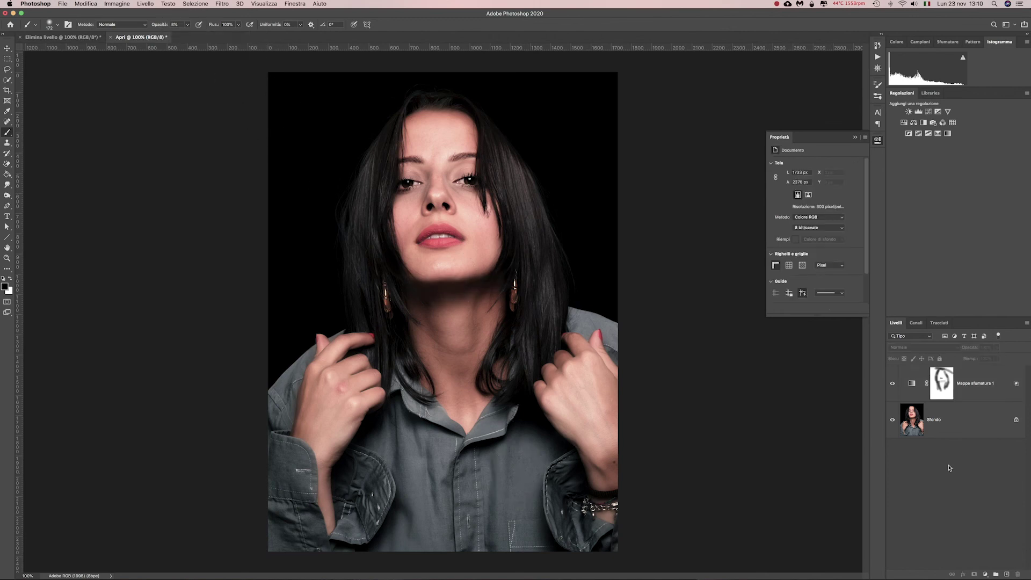